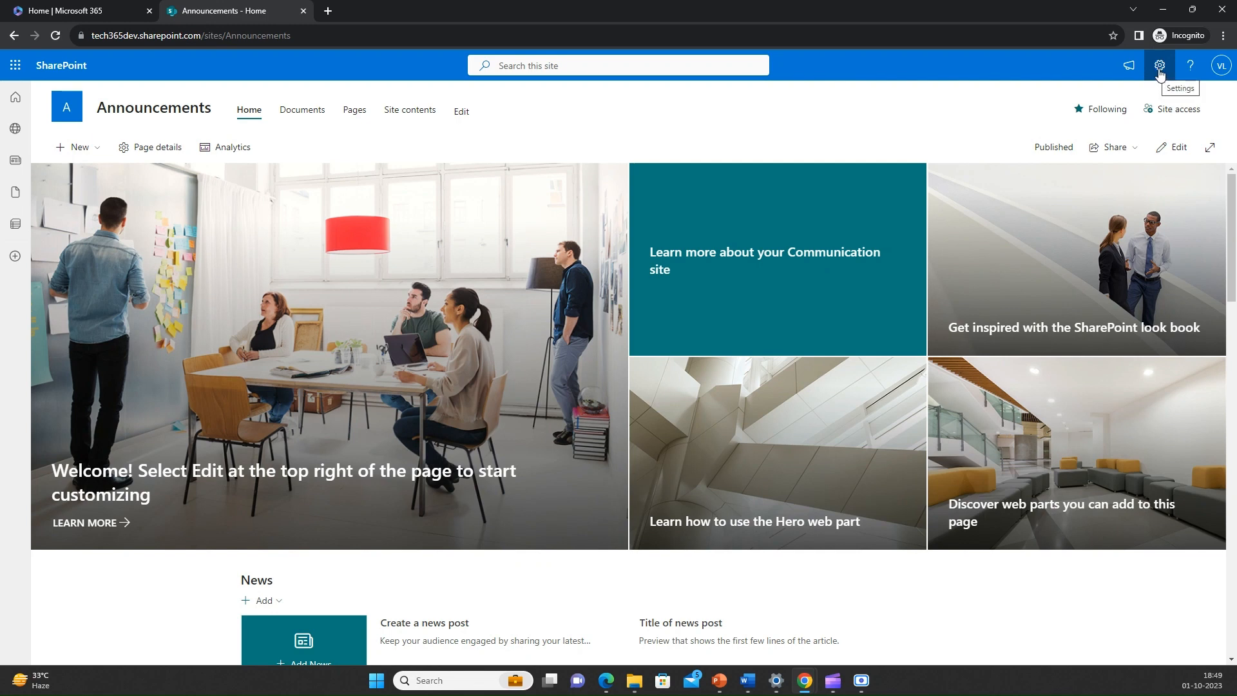
Step: Open the Announcements site's contents page and examine the _layouts/15/viewlsts.aspx part of its address
{"action": "left_click", "coordinate": [1159, 72]}
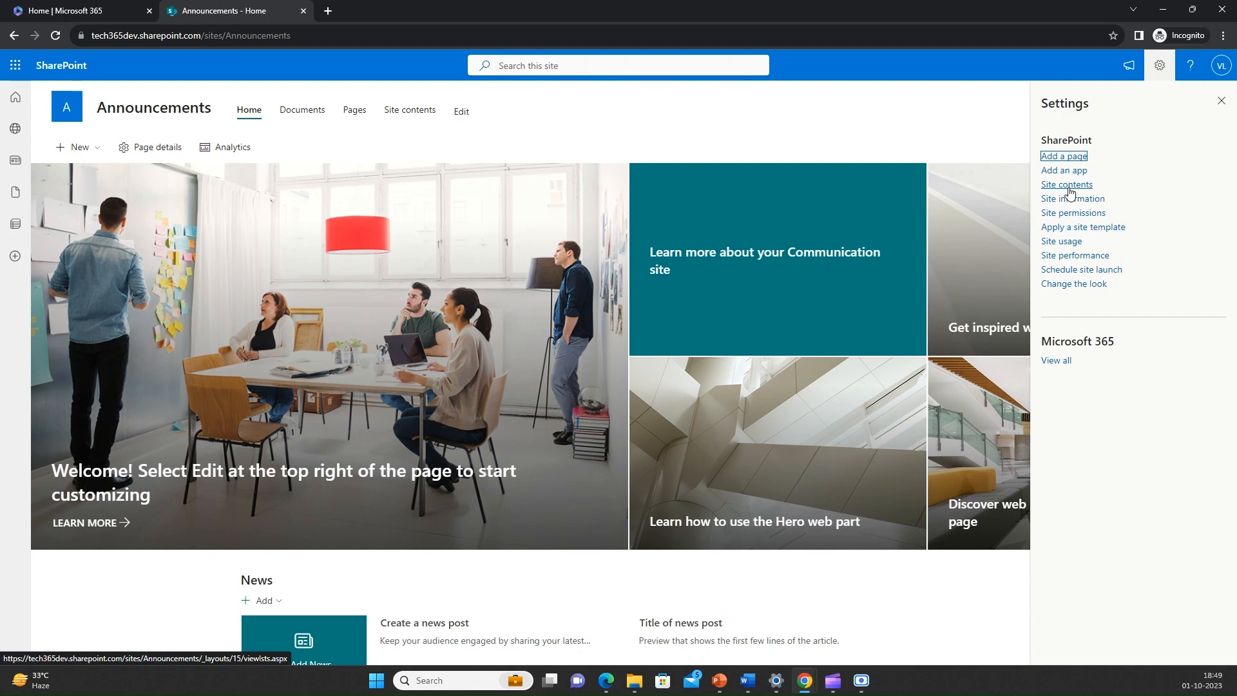
{"action": "left_click", "coordinate": [1067, 187]}
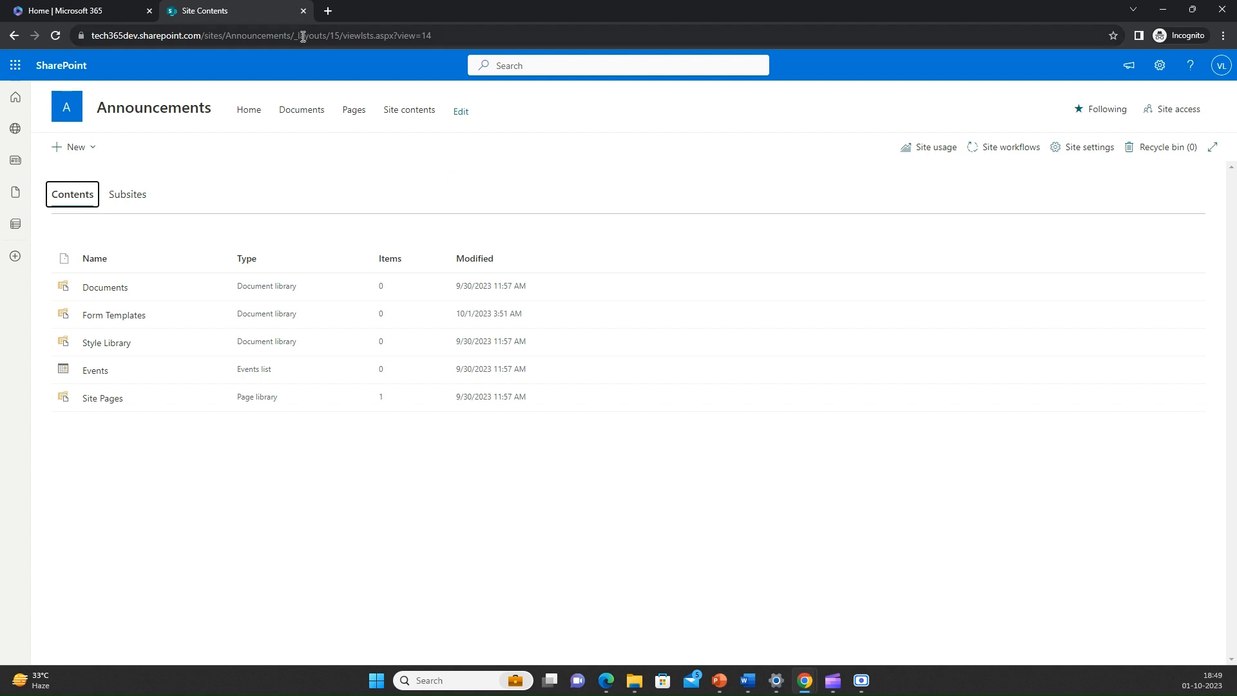
{"action": "left_click_drag", "start_coordinate": [294, 38], "coordinate": [393, 39]}
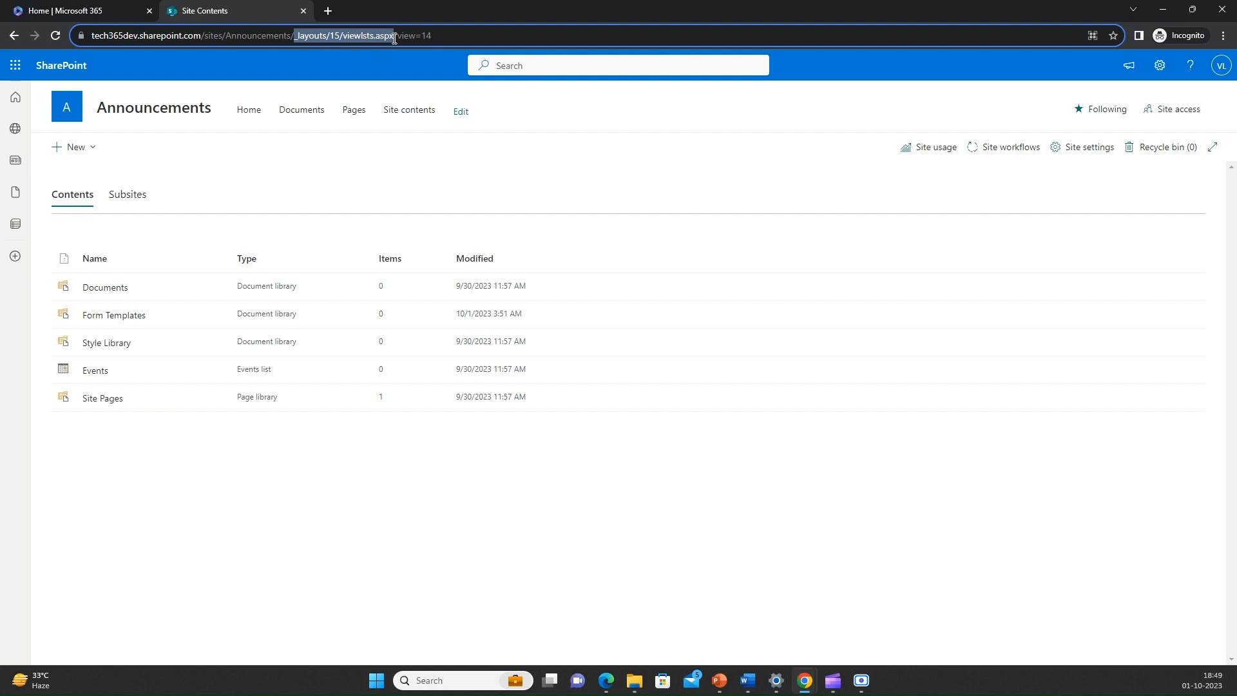
{"action": "left_click_drag", "start_coordinate": [394, 39], "coordinate": [394, 39]}
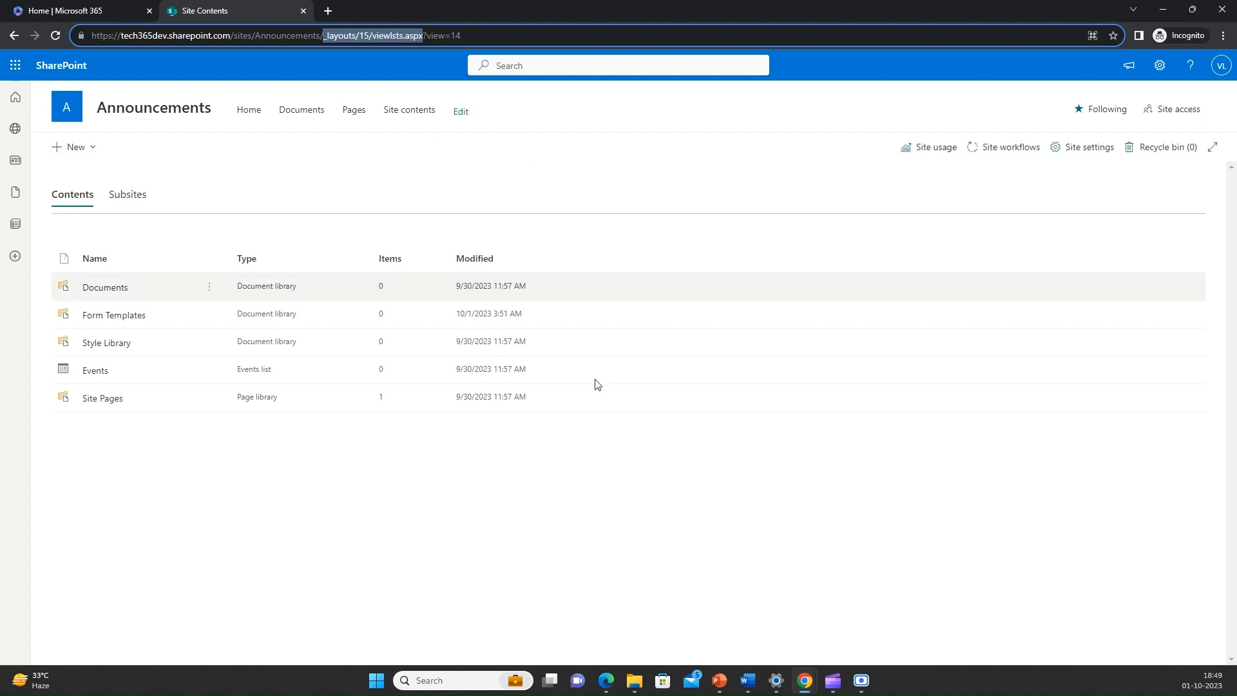
{"action": "left_click", "coordinate": [384, 187]}
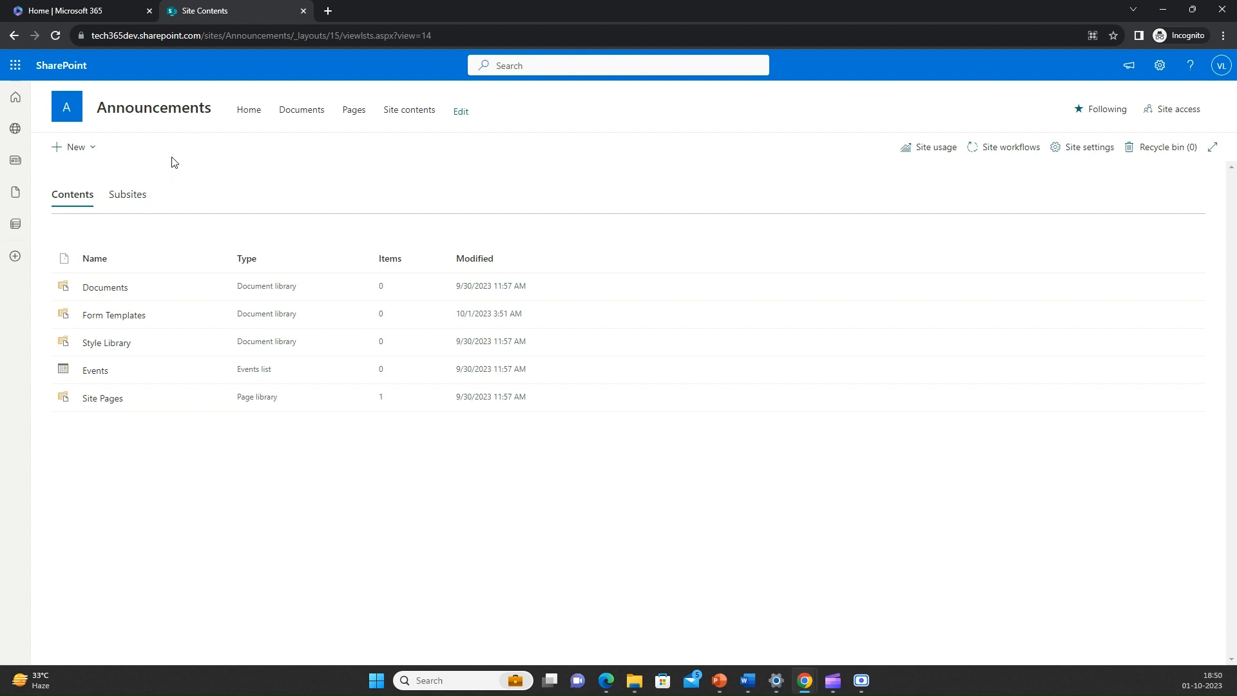
Step: Start a new document library in the site contents and name it Technology
{"action": "left_click", "coordinate": [94, 156]}
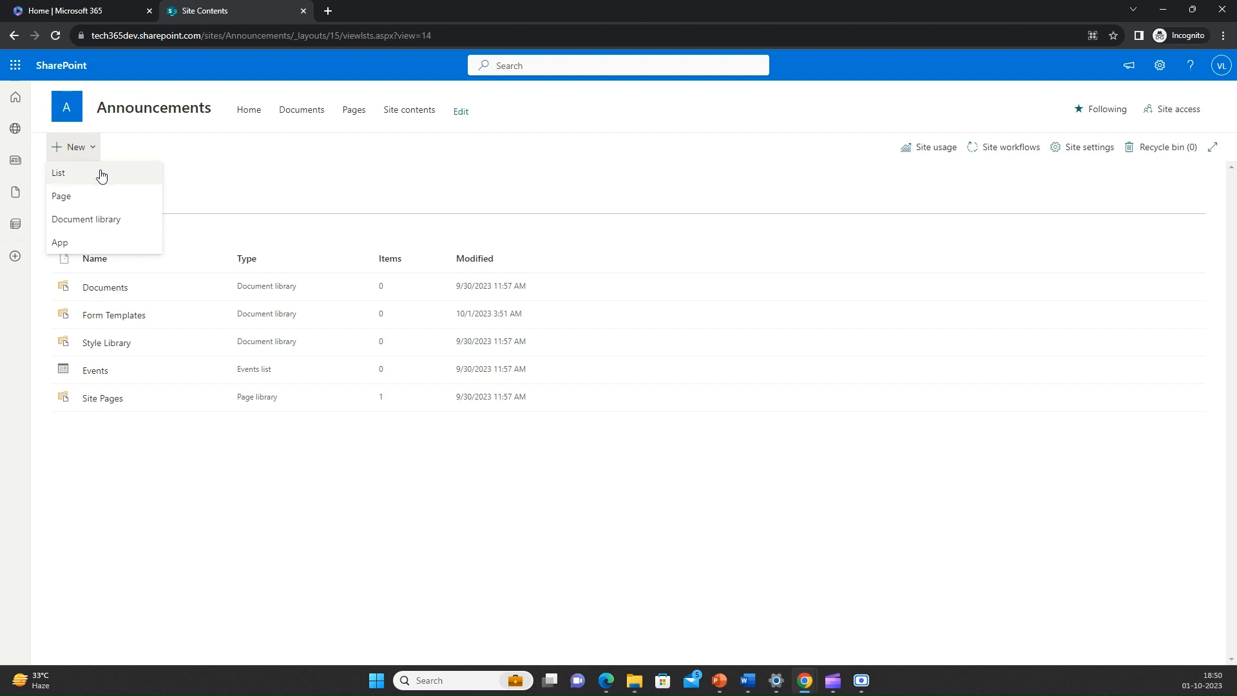
{"action": "left_click", "coordinate": [99, 227]}
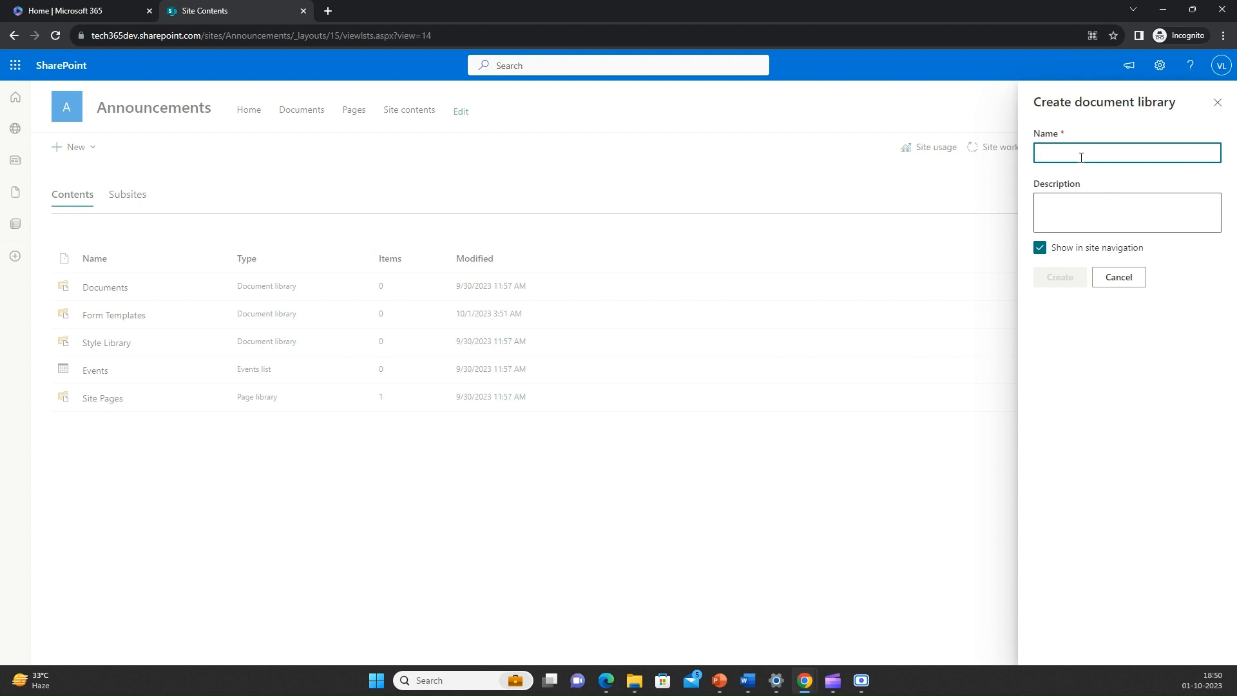
{"action": "type", "text": "Hum"}
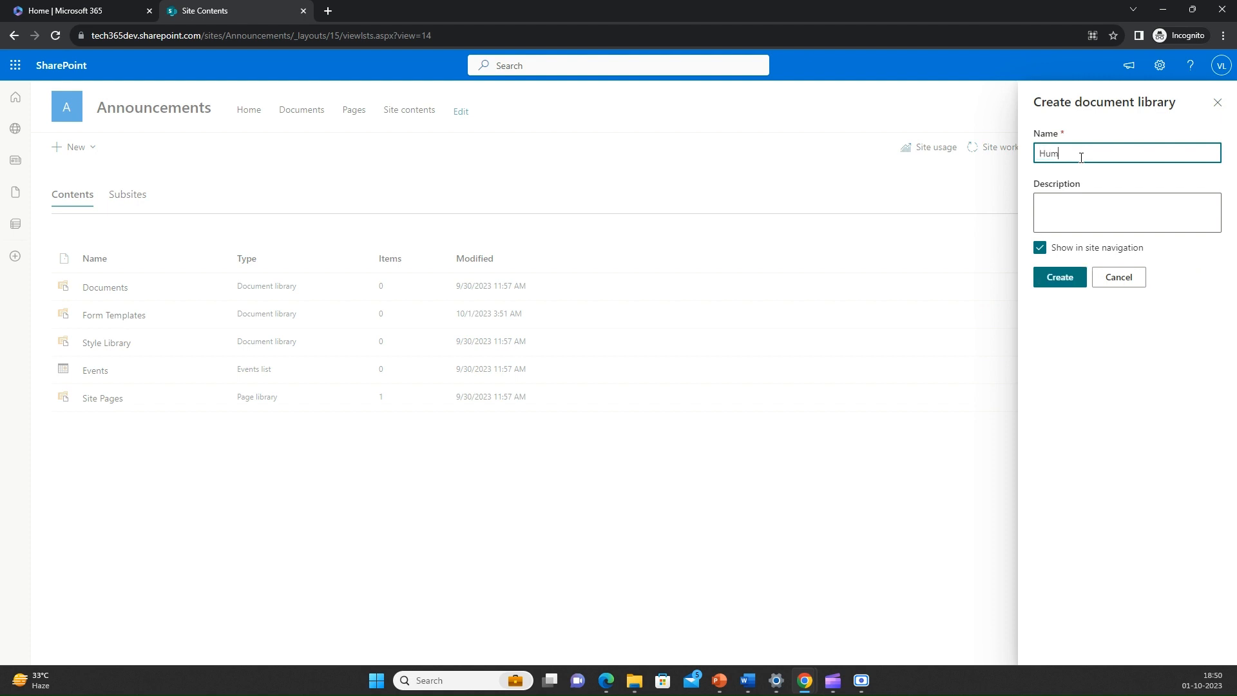
{"action": "type", "text": "an Resources"}
{"action": "left_click_drag", "start_coordinate": [1112, 153], "coordinate": [1034, 169]}
{"action": "type", "text": "Tech"}
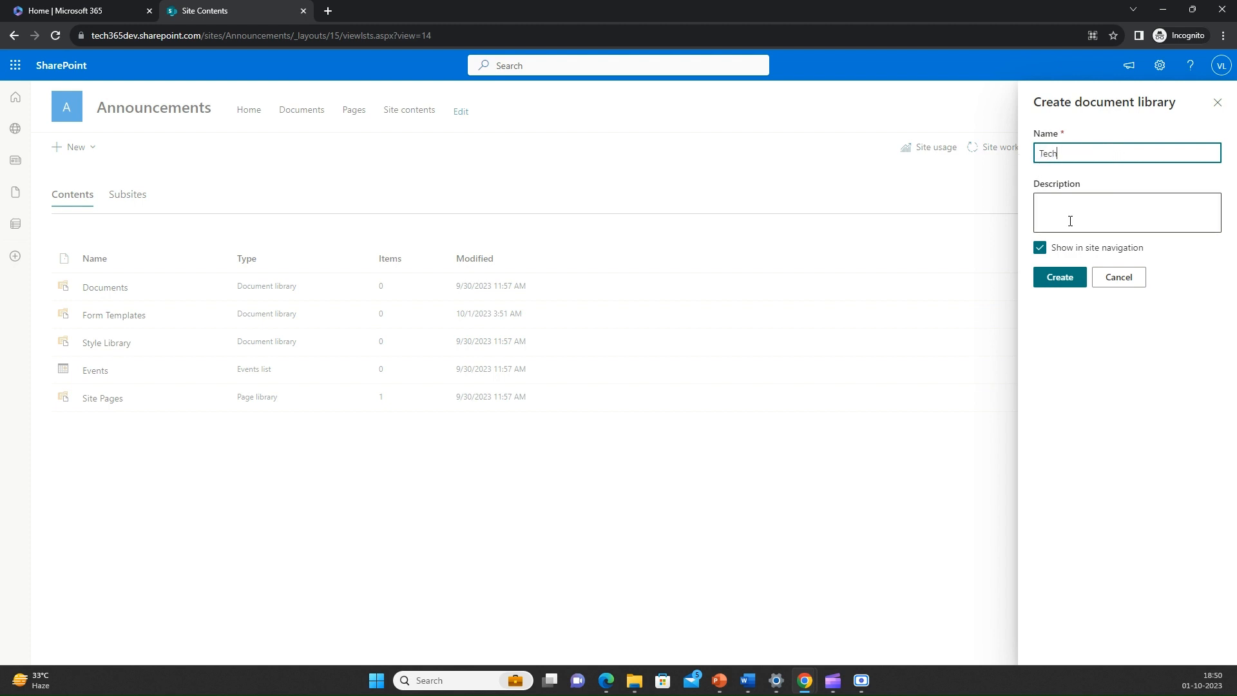
{"action": "type", "text": "nology"}
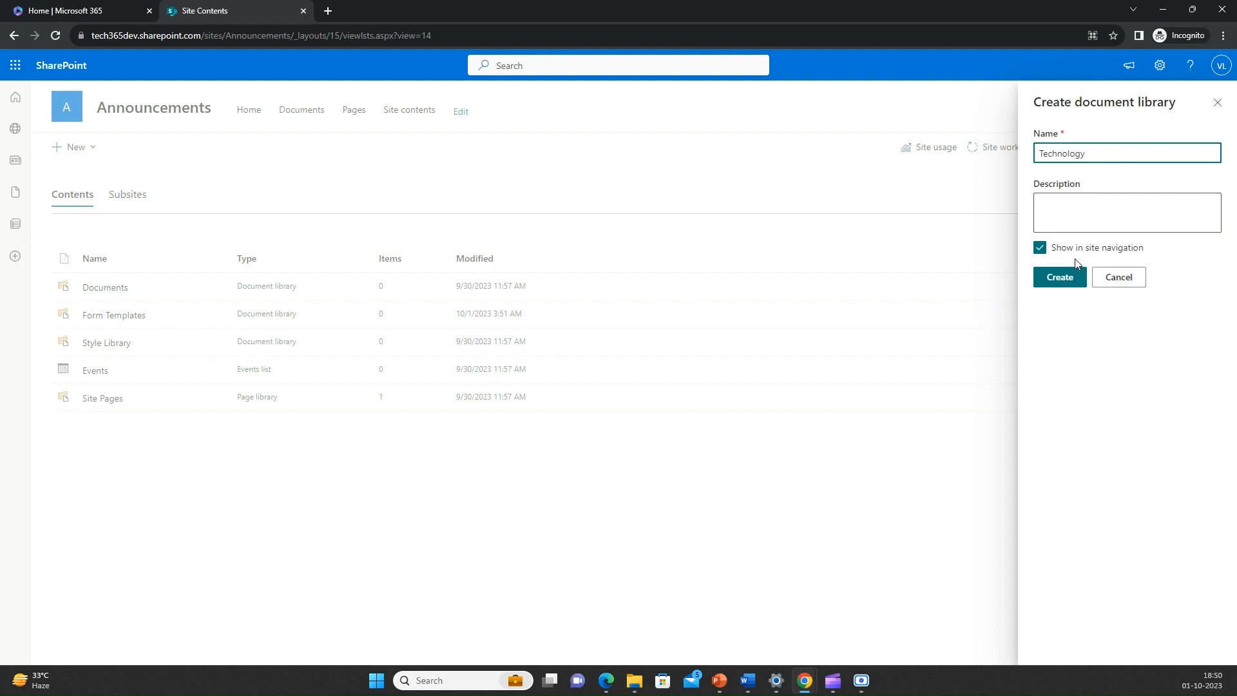
Step: Enter the description "This document library belongs to Technology" and create the library
{"action": "left_click", "coordinate": [1074, 219]}
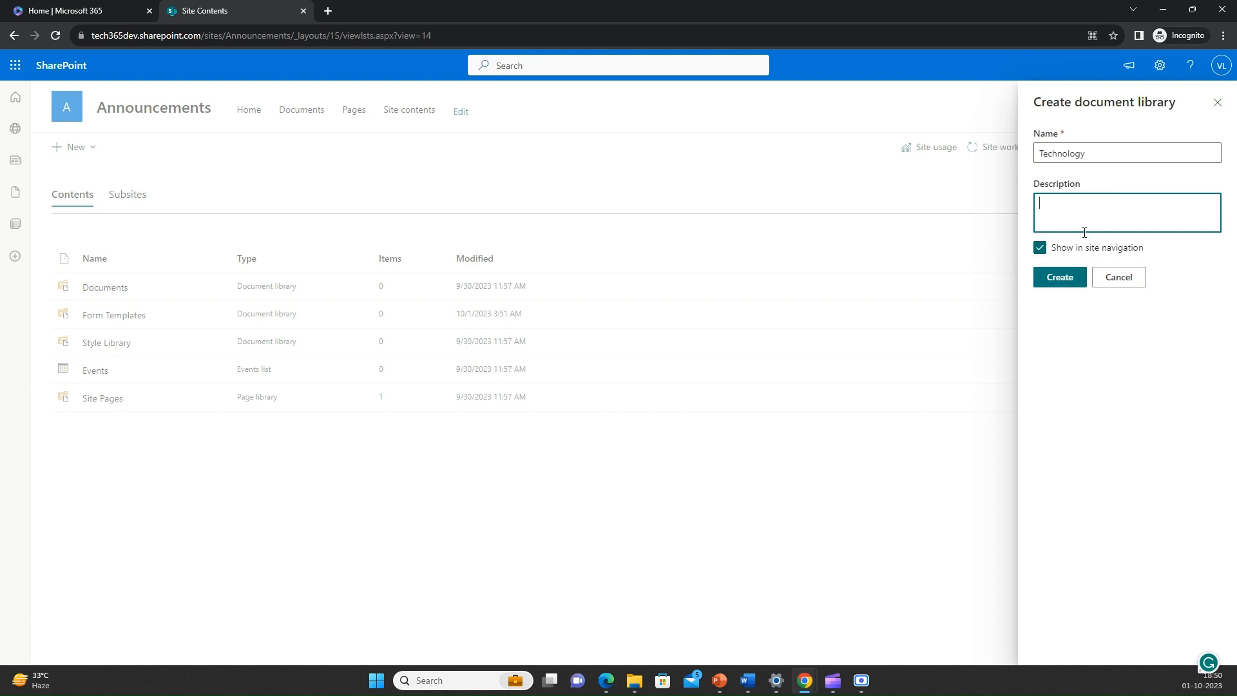
{"action": "type", "text": "This document library belongs t"}
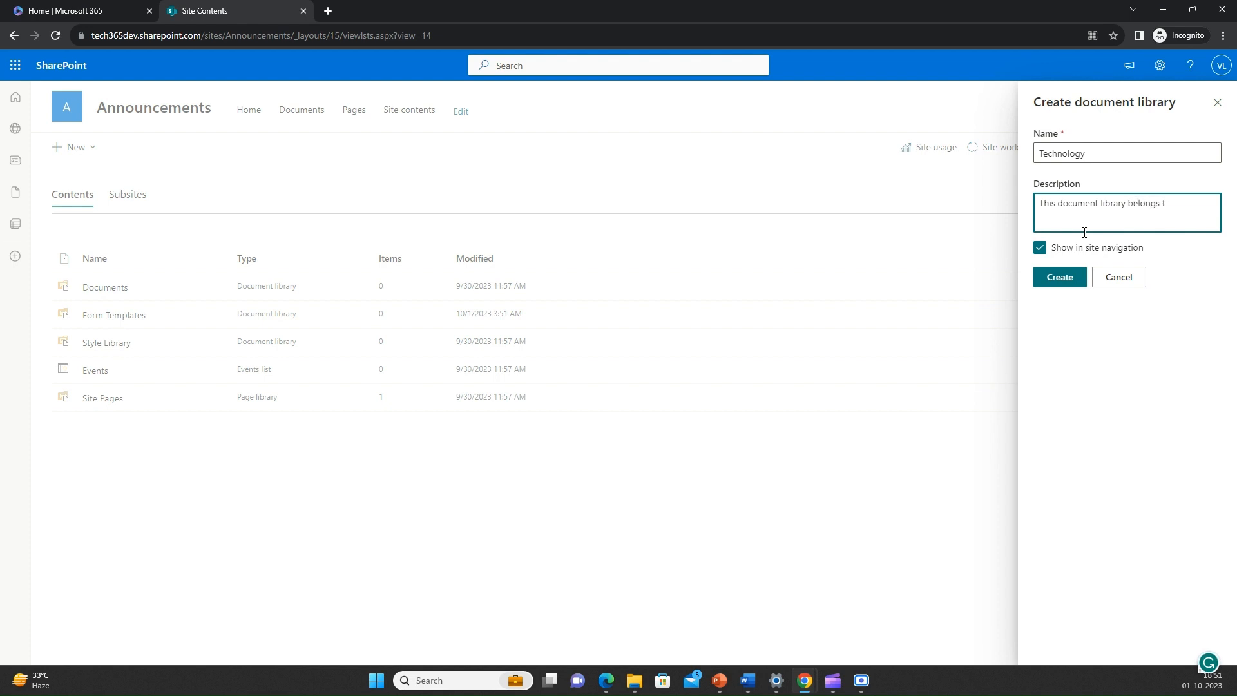
{"action": "type", "text": "o Technology"}
{"action": "left_click", "coordinate": [1059, 281]}
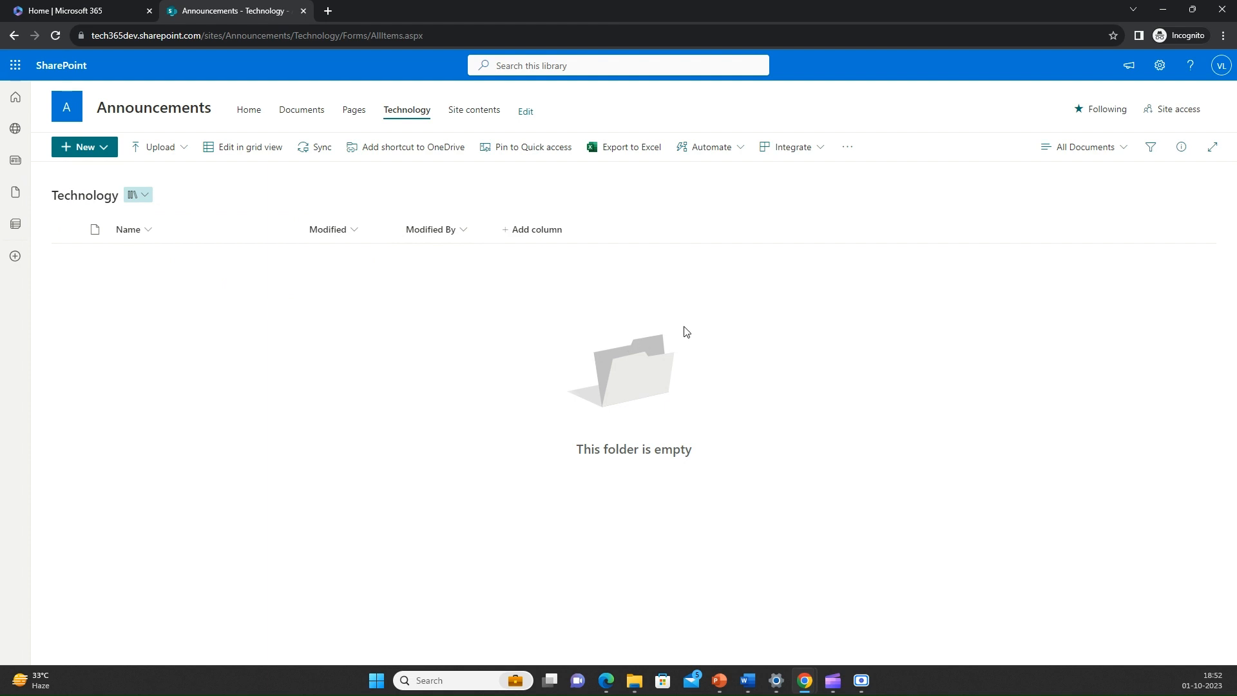
Step: Open the full settings page of the Technology document library
{"action": "left_click", "coordinate": [1165, 72]}
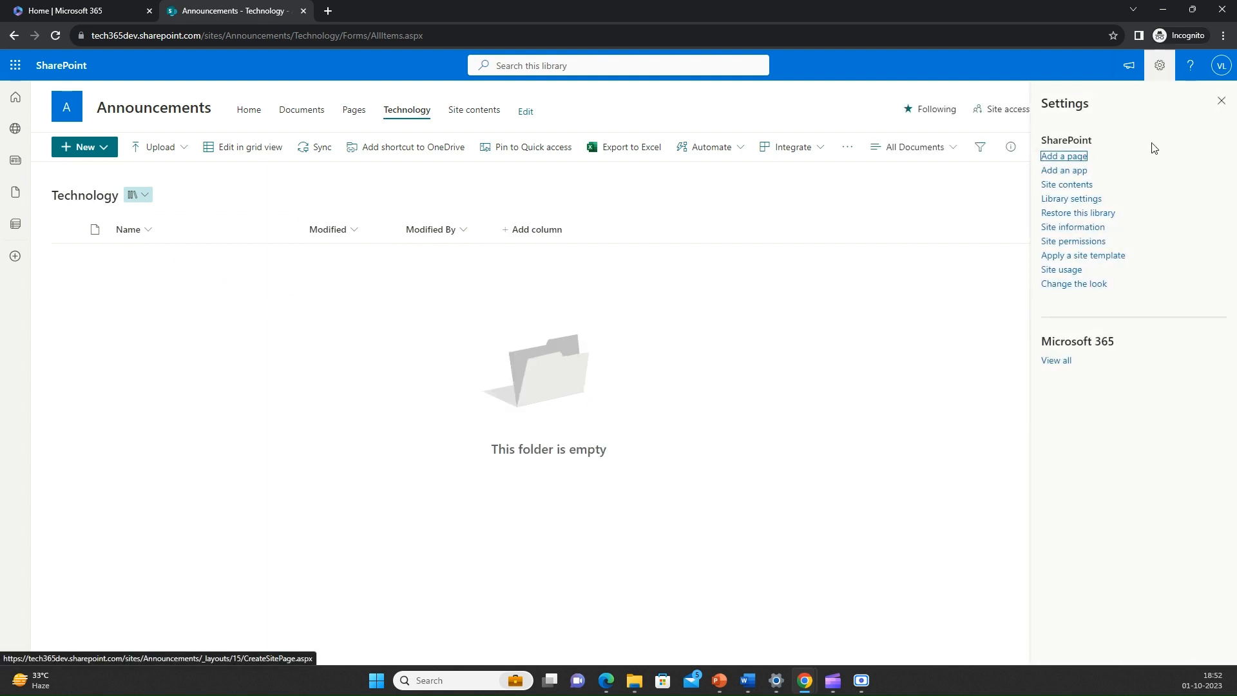
{"action": "left_click", "coordinate": [1087, 204]}
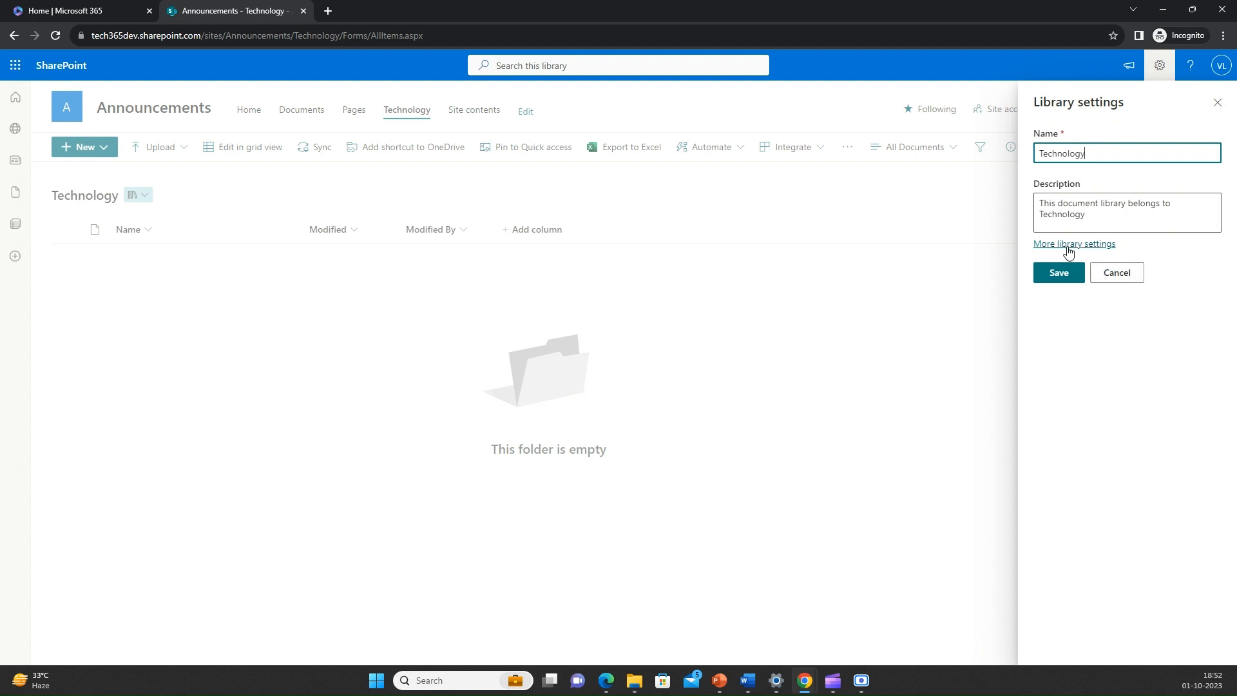
{"action": "left_click", "coordinate": [1071, 250]}
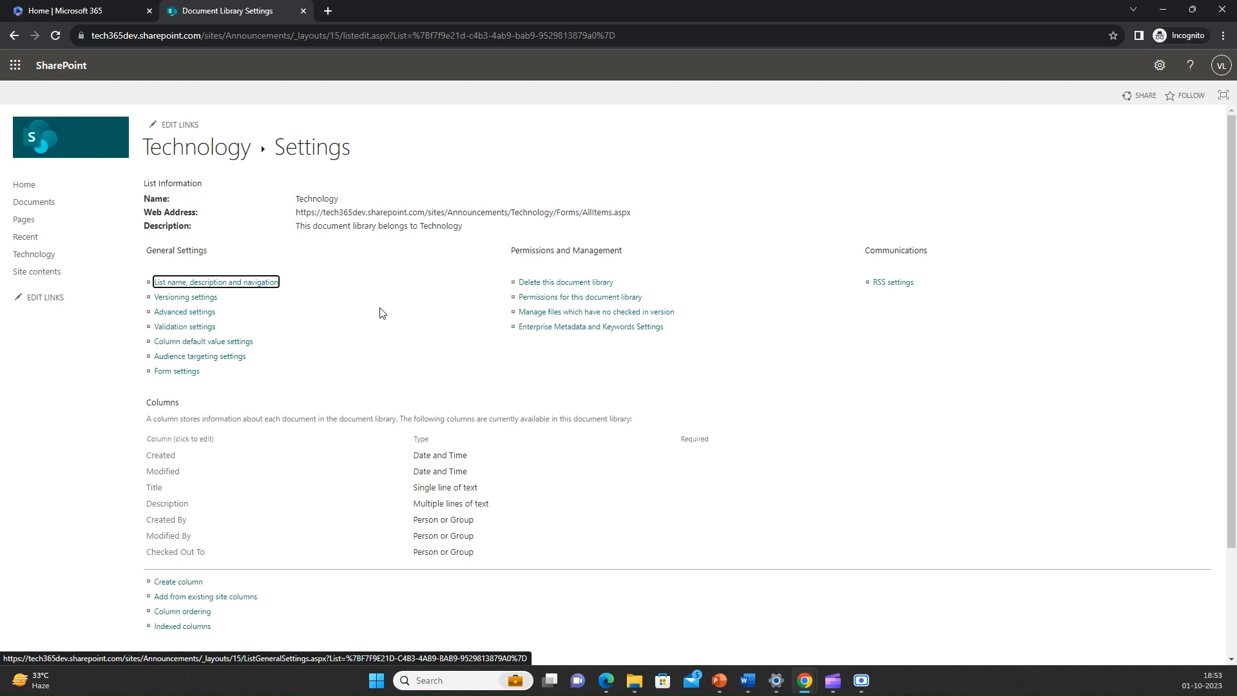
Step: Examine the default columns and views in the Technology library's settings, and return to the library
{"action": "scroll", "coordinate": [380, 309], "scroll_direction": "down", "scroll_amount": 1}
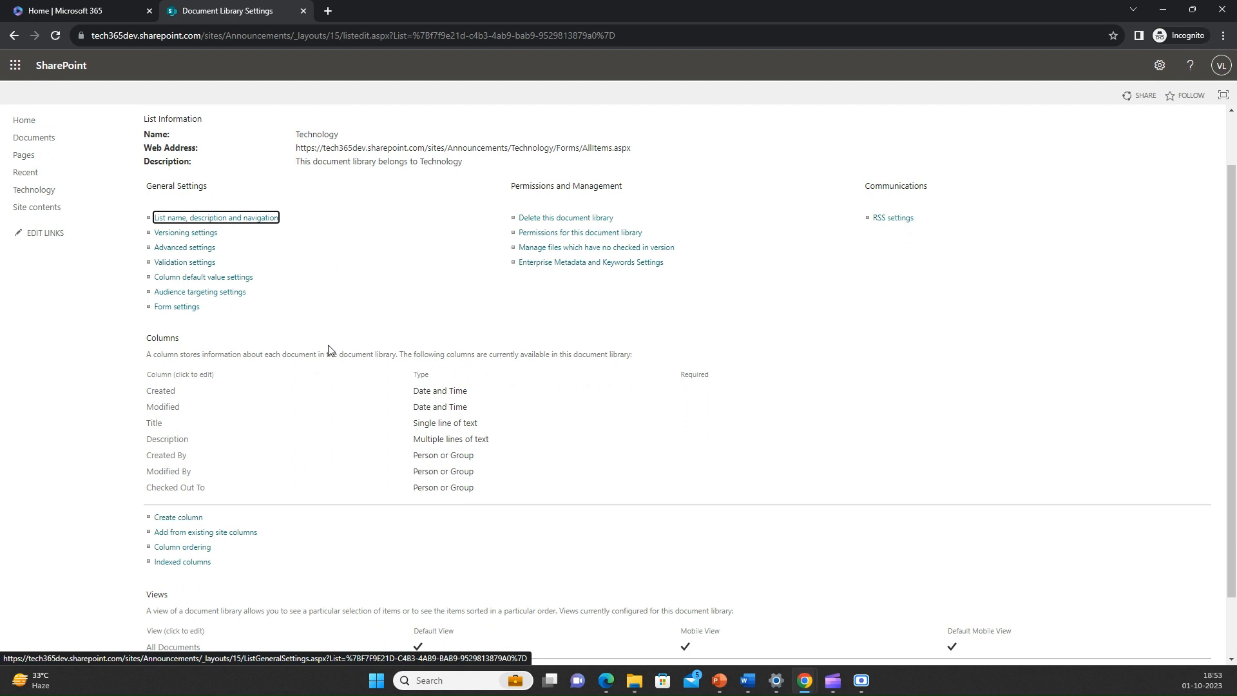
{"action": "scroll", "coordinate": [326, 350], "scroll_direction": "down", "scroll_amount": 1}
{"action": "scroll", "coordinate": [325, 350], "scroll_direction": "down", "scroll_amount": 1}
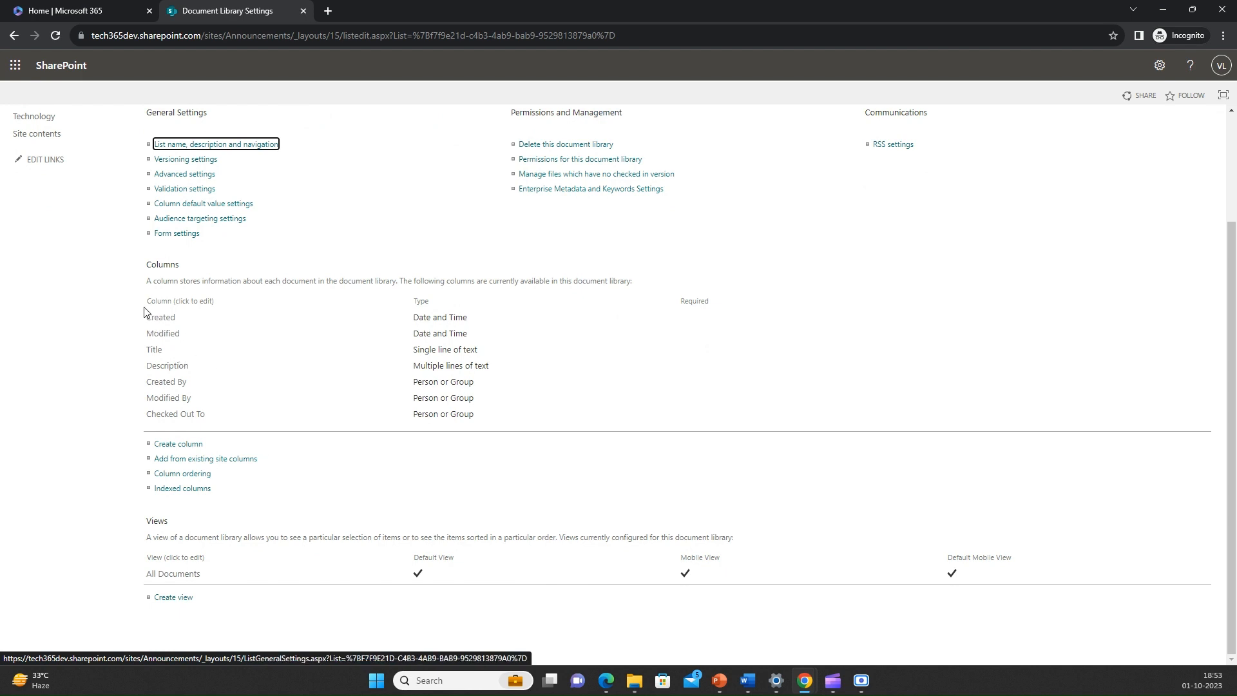
{"action": "left_click_drag", "start_coordinate": [140, 314], "coordinate": [187, 361]}
{"action": "left_click", "coordinate": [115, 379]}
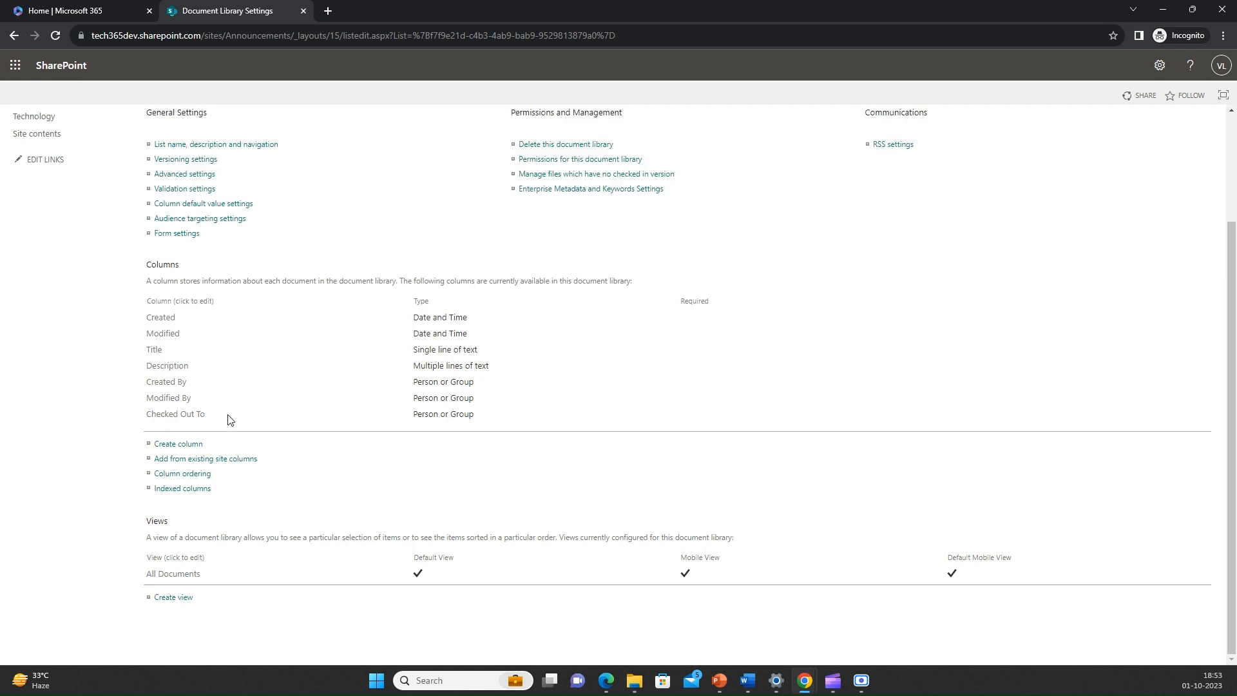
{"action": "left_click_drag", "start_coordinate": [228, 416], "coordinate": [148, 320]}
{"action": "left_click", "coordinate": [119, 351]}
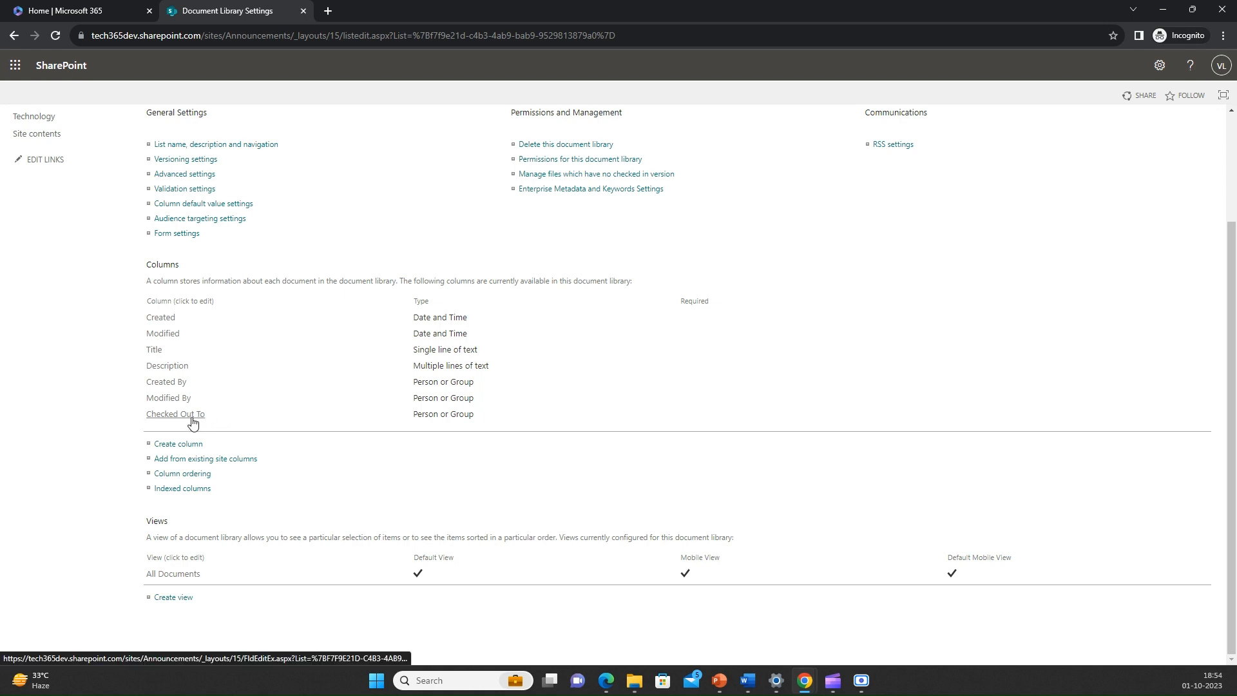
{"action": "scroll", "coordinate": [288, 428], "scroll_direction": "up", "scroll_amount": 3}
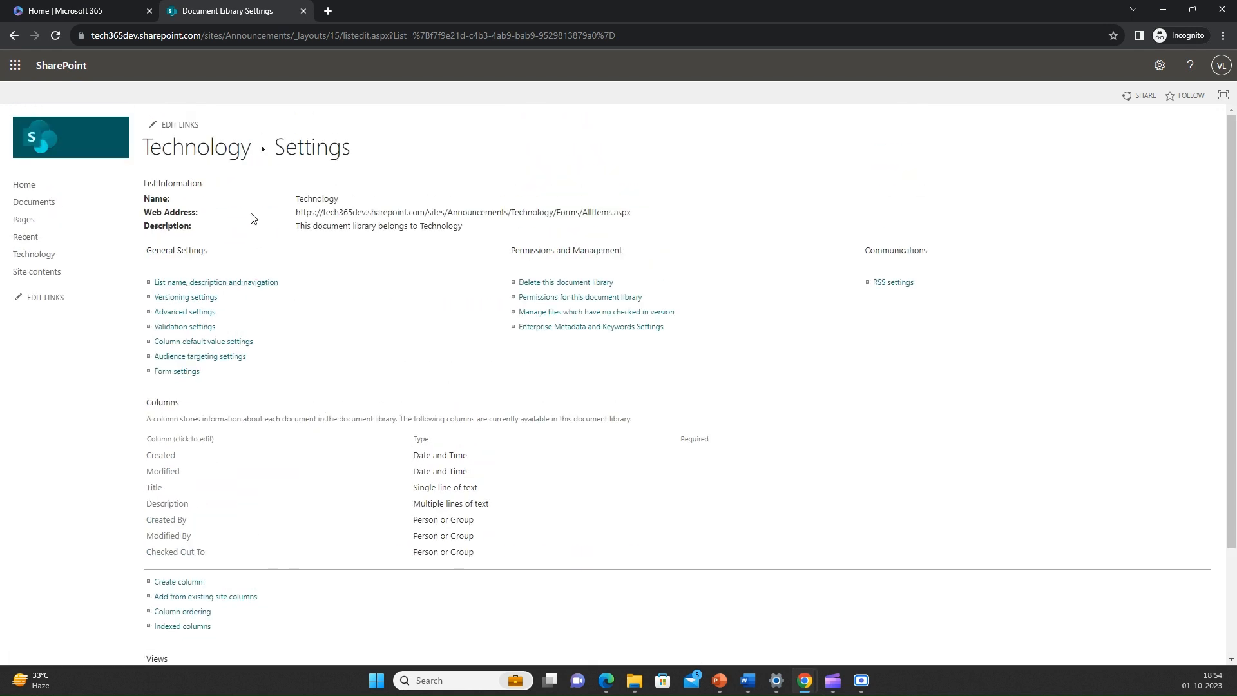
{"action": "left_click", "coordinate": [217, 156]}
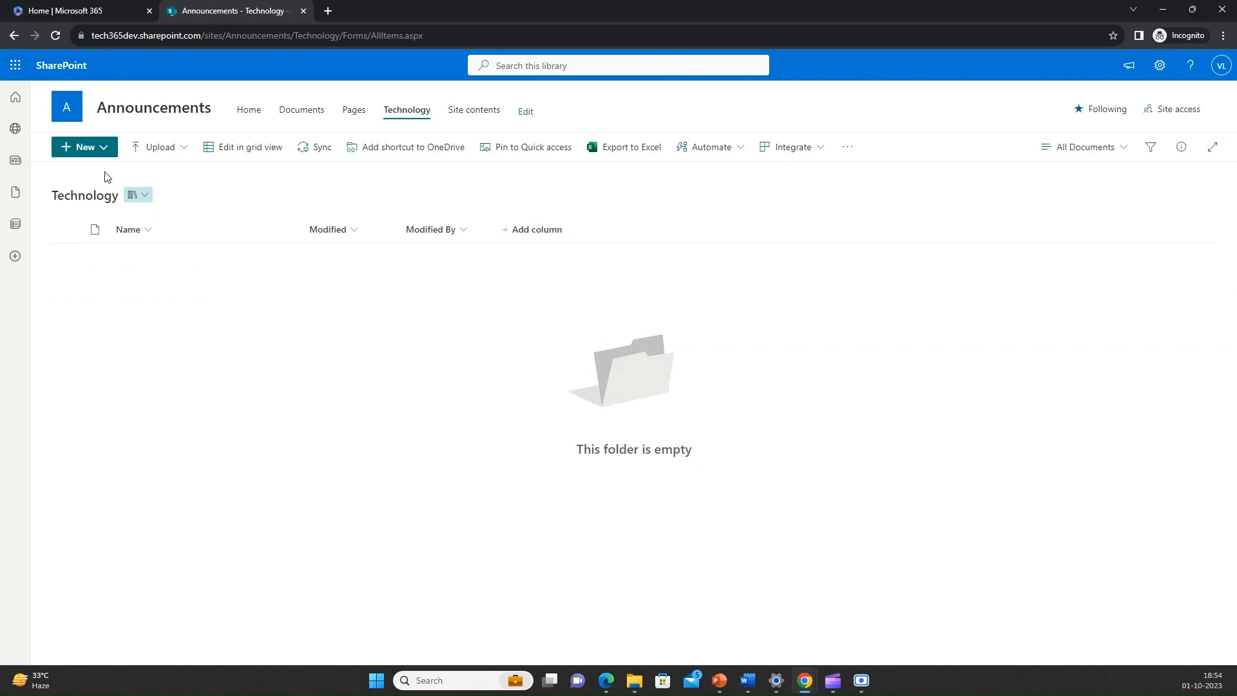
Step: Create a Word document in the Technology library, dismiss the privacy notice and write "This is my first document" in it
{"action": "left_click", "coordinate": [102, 149]}
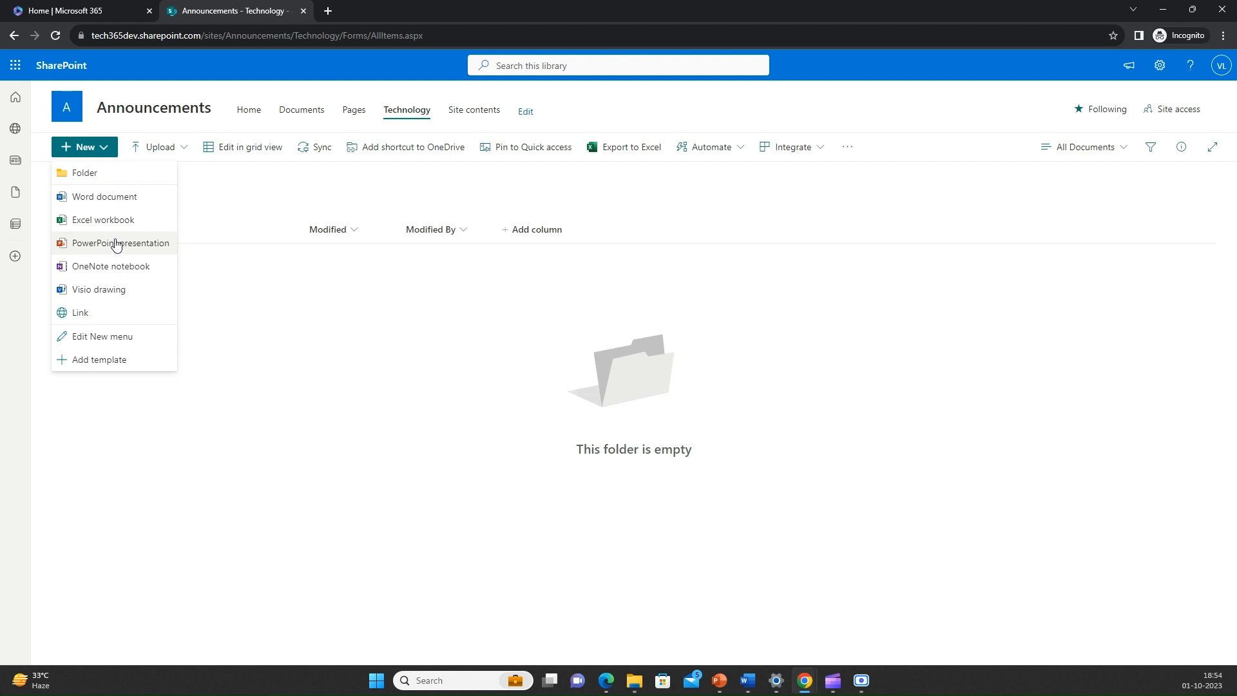
{"action": "left_click", "coordinate": [107, 201]}
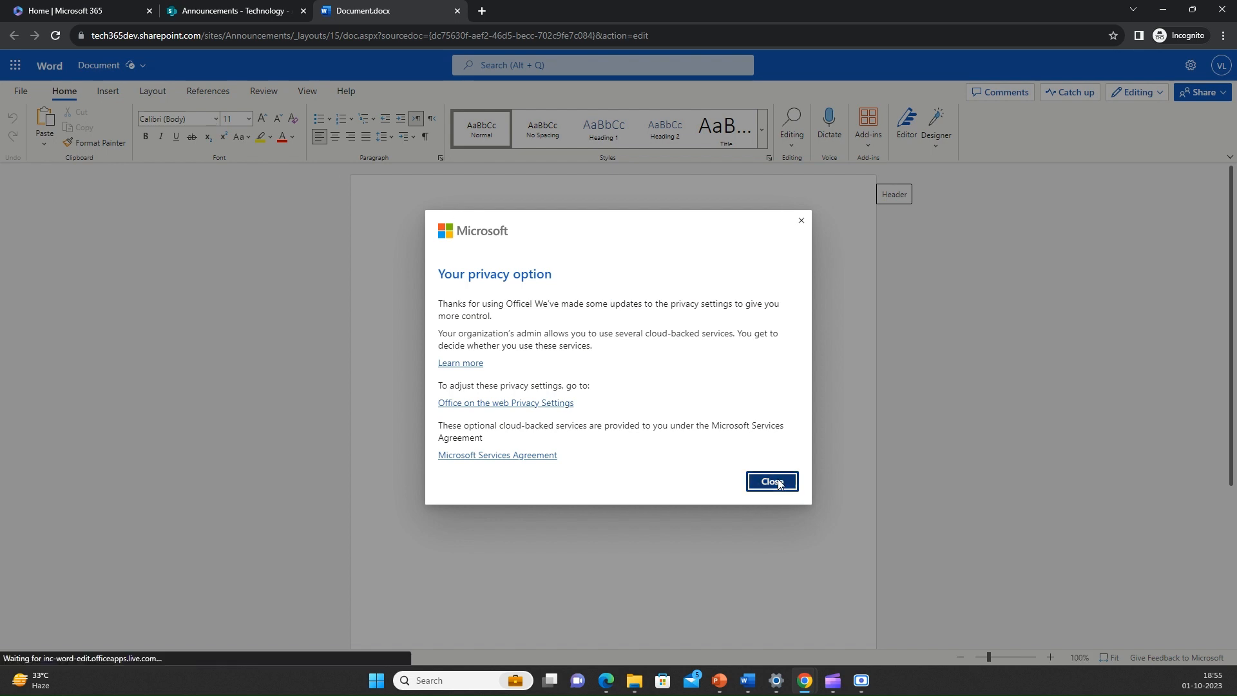
{"action": "left_click", "coordinate": [772, 481]}
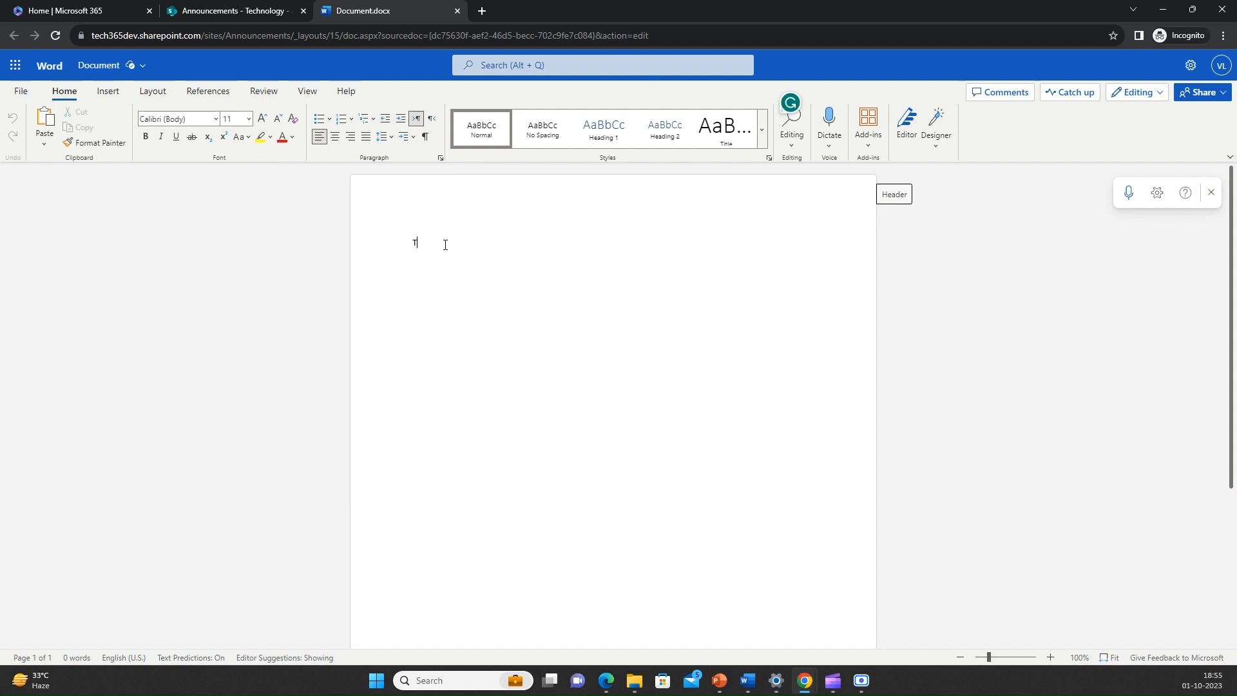
{"action": "type", "text": "his is "}
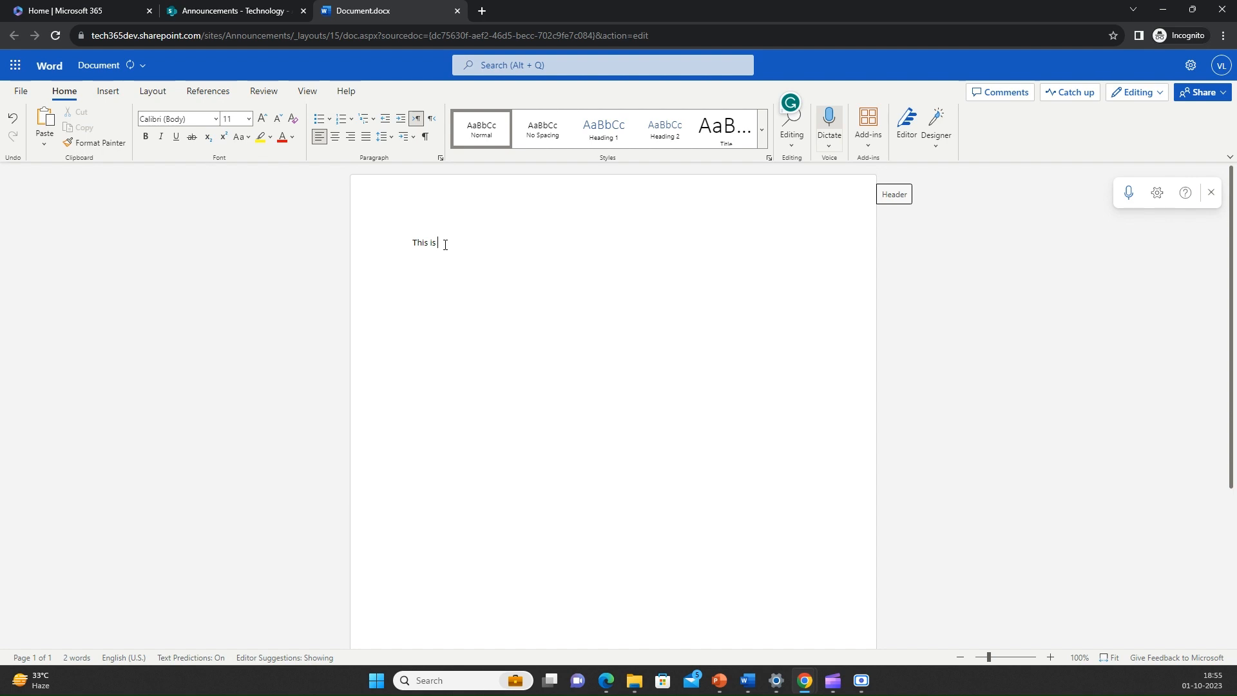
{"action": "type", "text": "my first document"}
Step: Return to the Technology library and check which account is signed in
{"action": "left_click", "coordinate": [232, 8]}
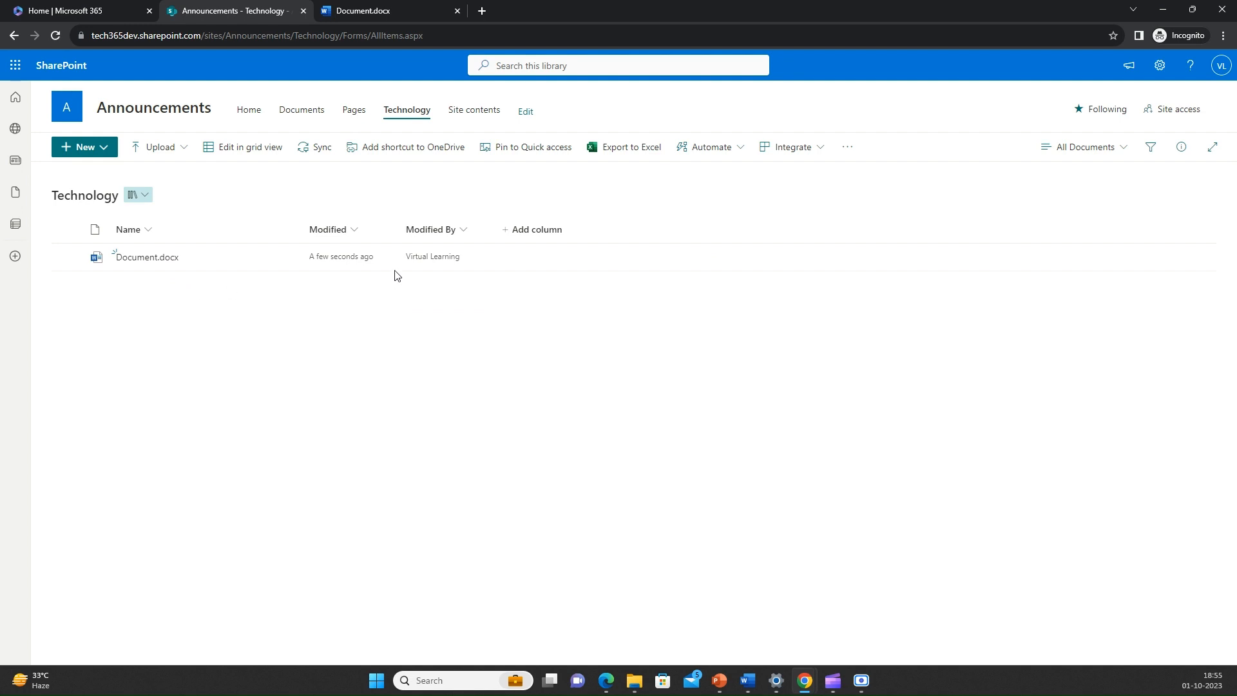
{"action": "left_click", "coordinate": [1221, 65]}
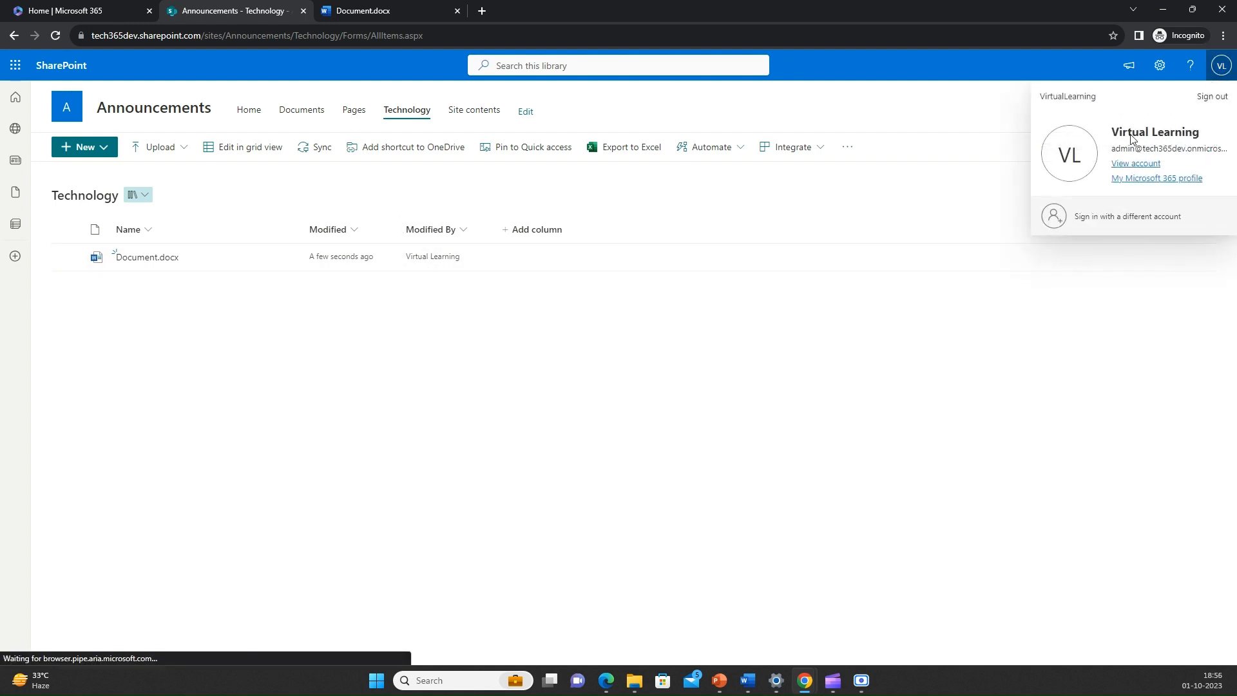
{"action": "left_click", "coordinate": [633, 198]}
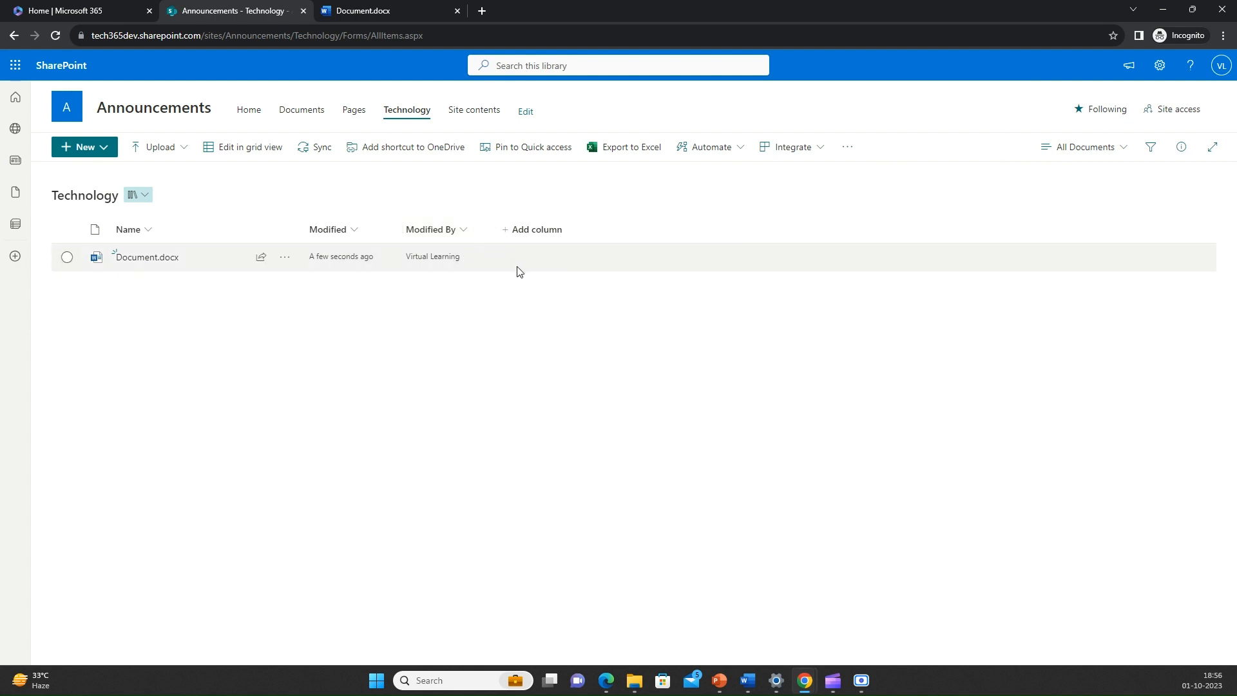
Step: Show the Description, ID, Created, Created By and File Size columns in the Technology library's view
{"action": "left_click", "coordinate": [541, 230]}
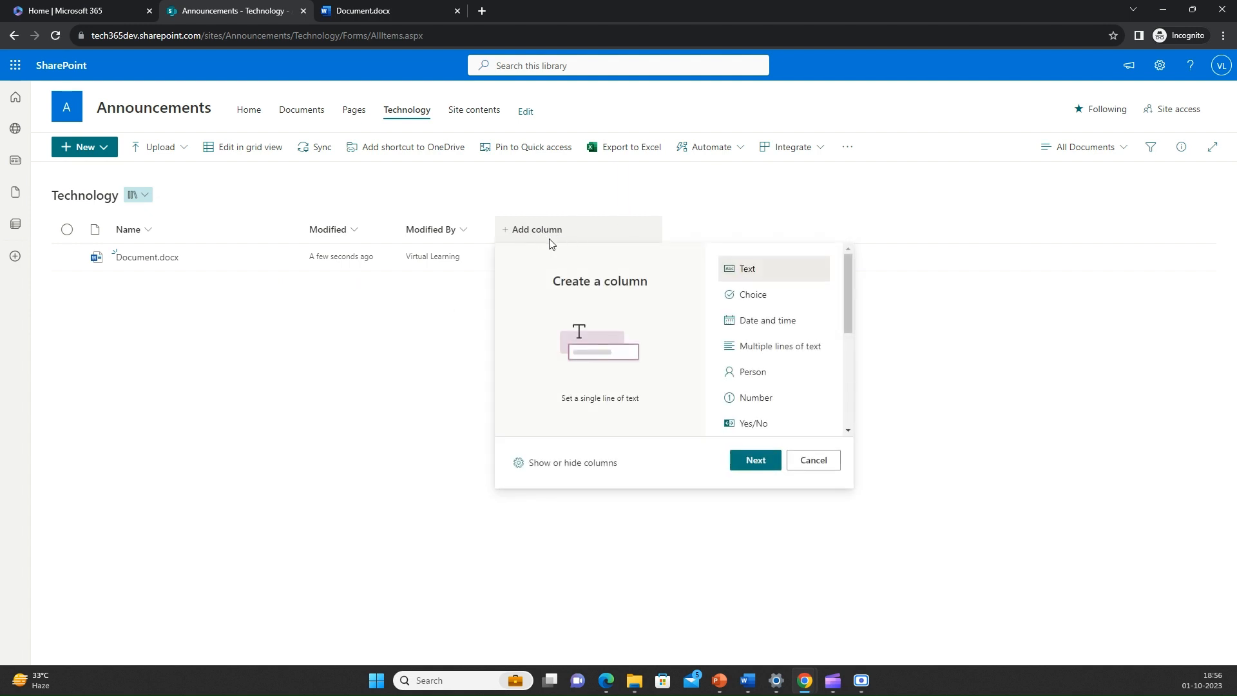
{"action": "left_click", "coordinate": [566, 464]}
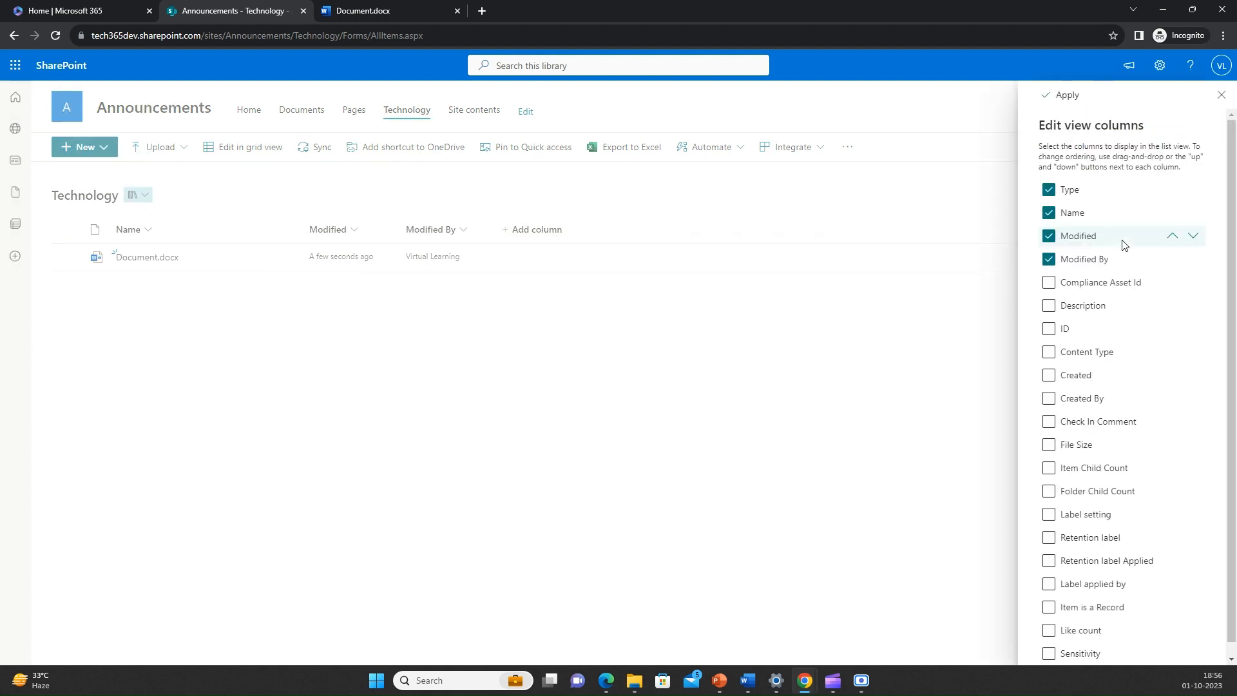
{"action": "left_click", "coordinate": [1076, 295]}
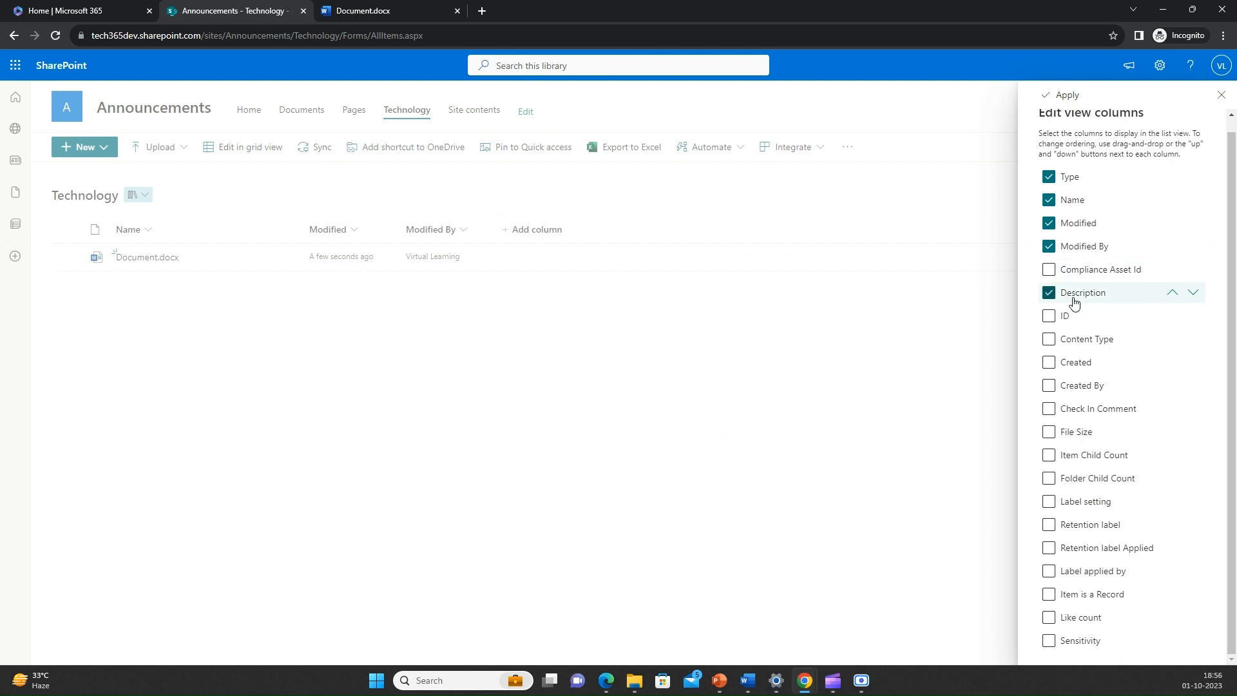
{"action": "left_click", "coordinate": [1070, 385]}
{"action": "left_click", "coordinate": [1072, 362]}
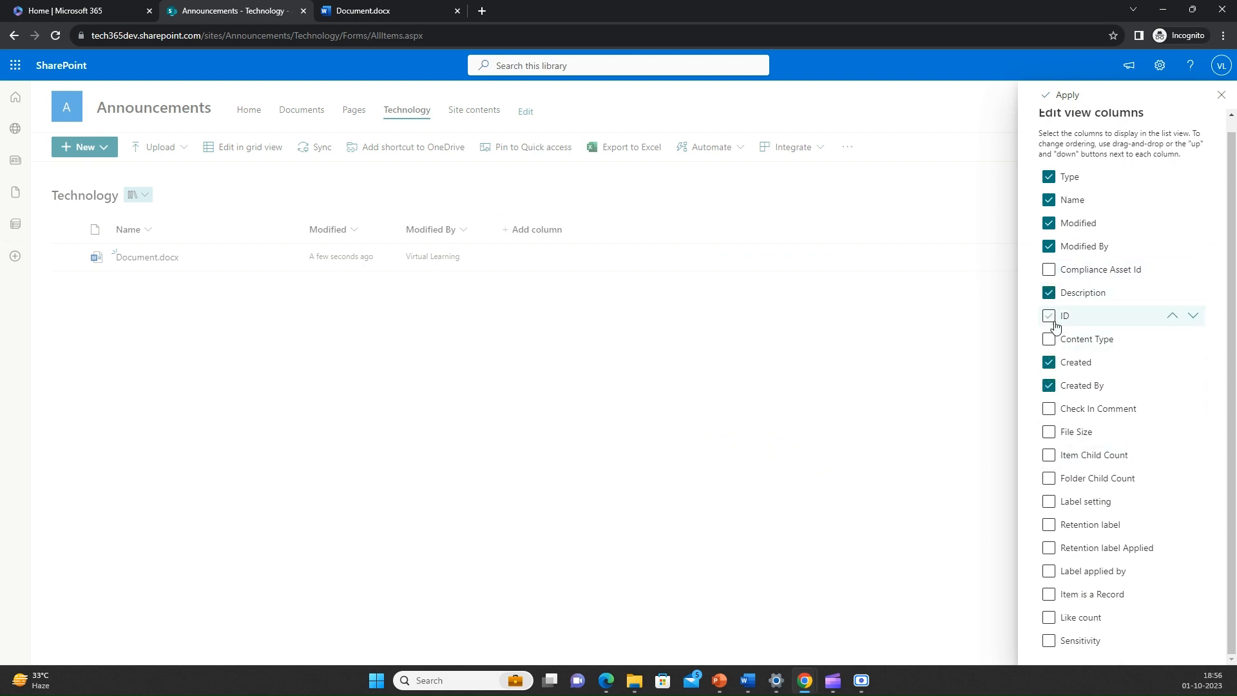
{"action": "left_click", "coordinate": [1050, 317]}
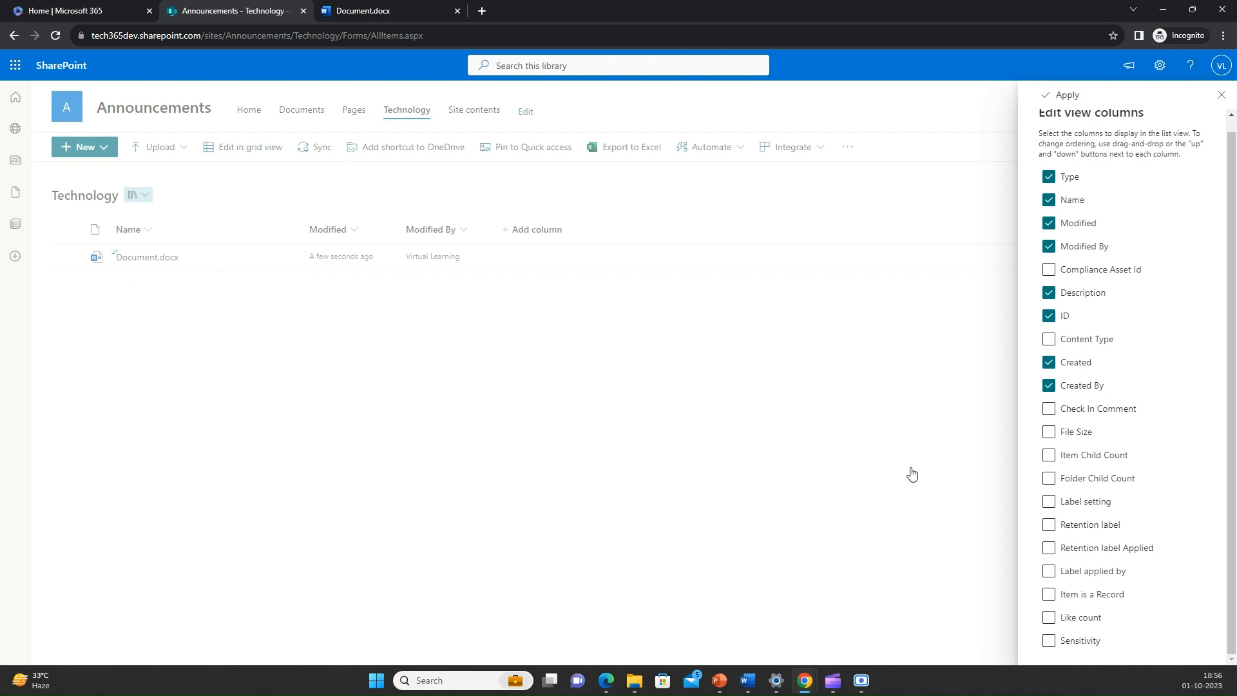
{"action": "left_click", "coordinate": [1082, 440]}
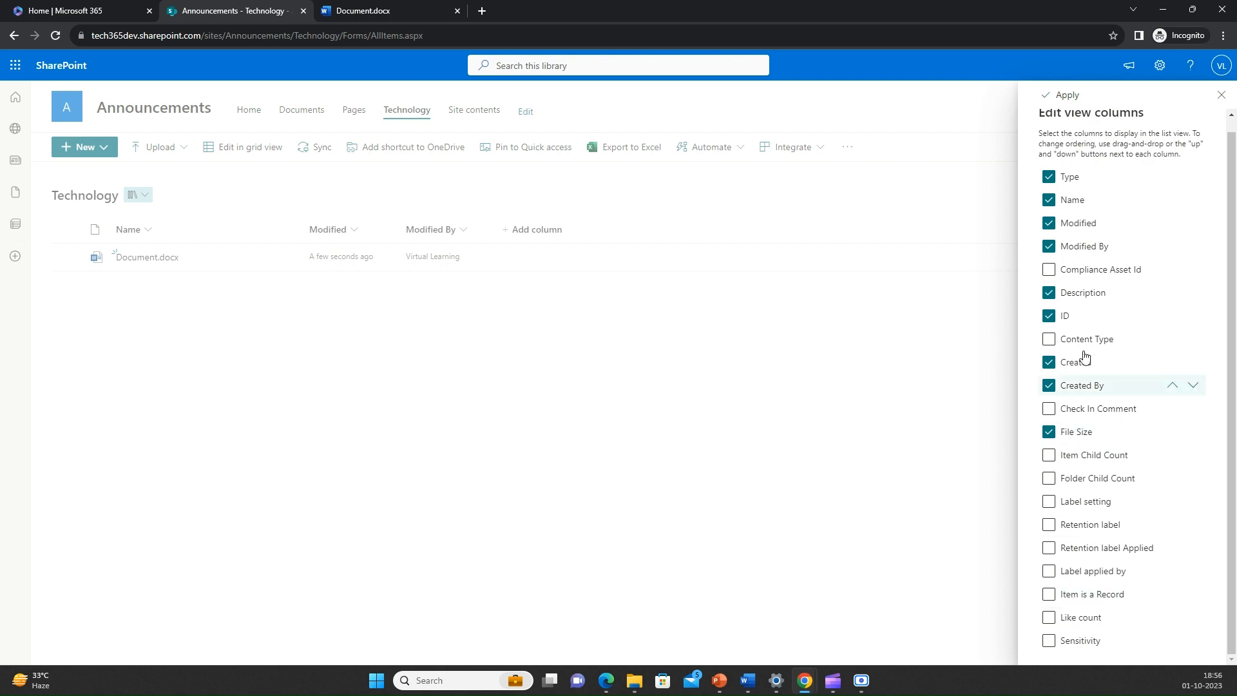
{"action": "scroll", "coordinate": [1091, 527], "scroll_direction": "up", "scroll_amount": 1}
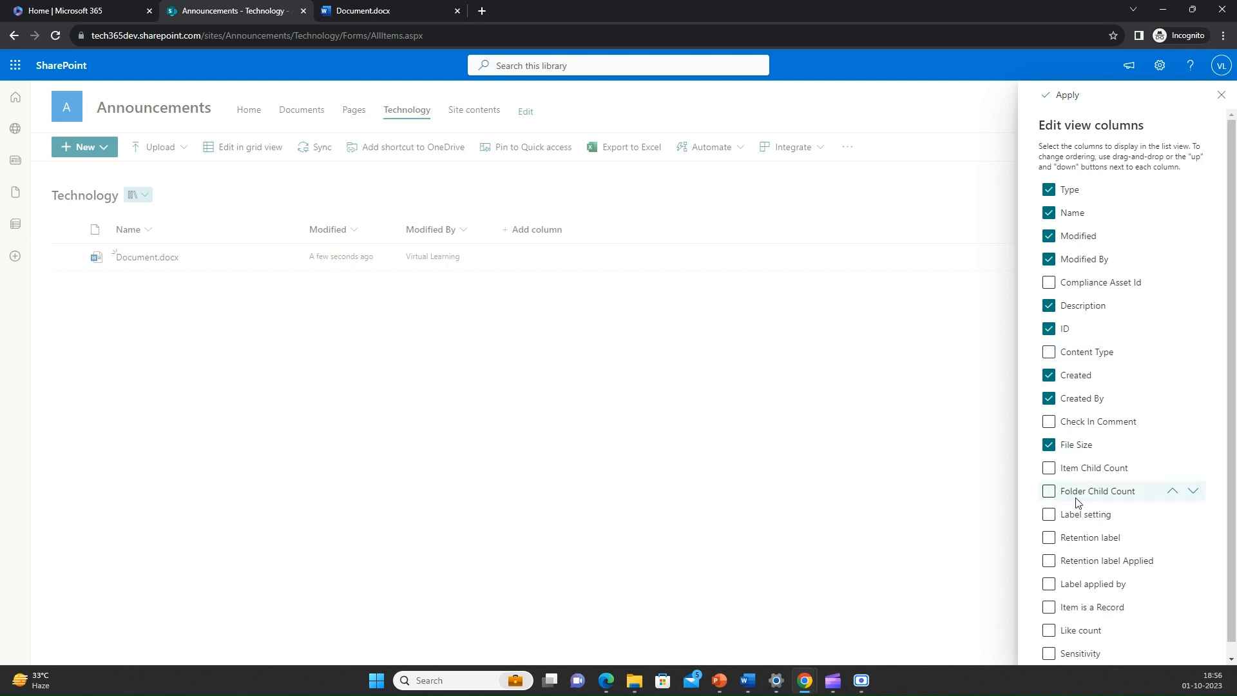
{"action": "left_click", "coordinate": [1081, 97]}
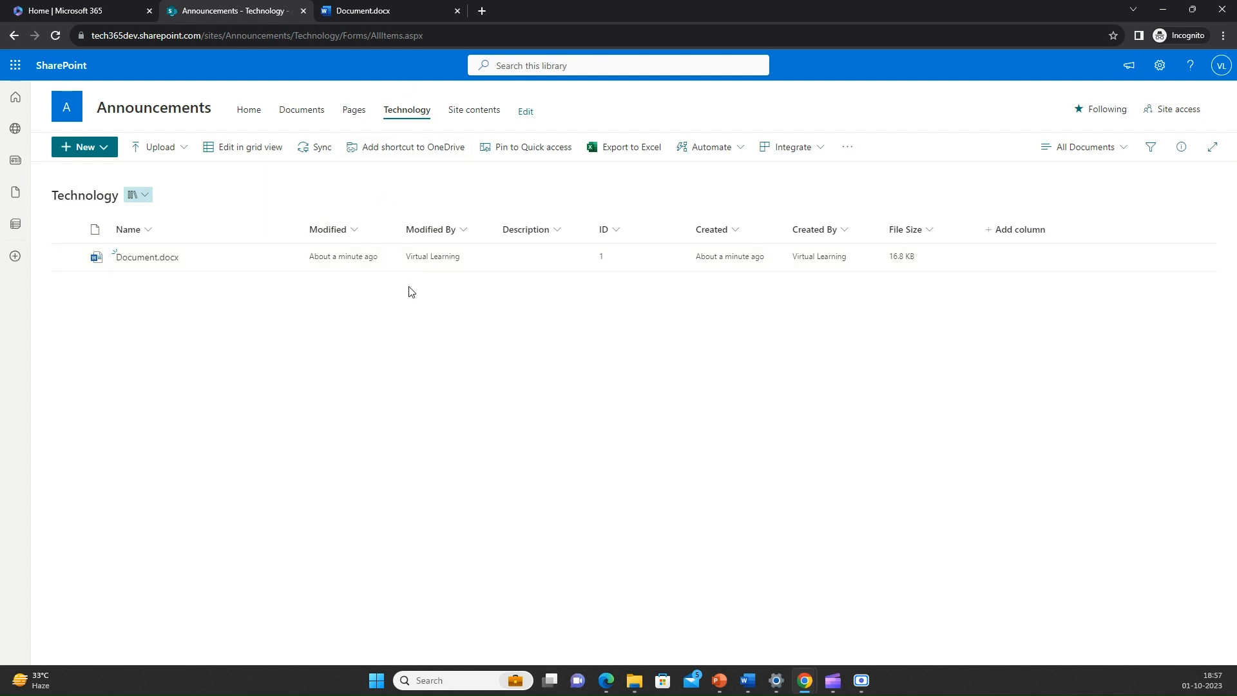
Step: Reload the Technology library, check the text in the open Word document after dismissing the Dictate tip, and return to the library
{"action": "left_click", "coordinate": [56, 35]}
{"action": "left_click", "coordinate": [396, 8]}
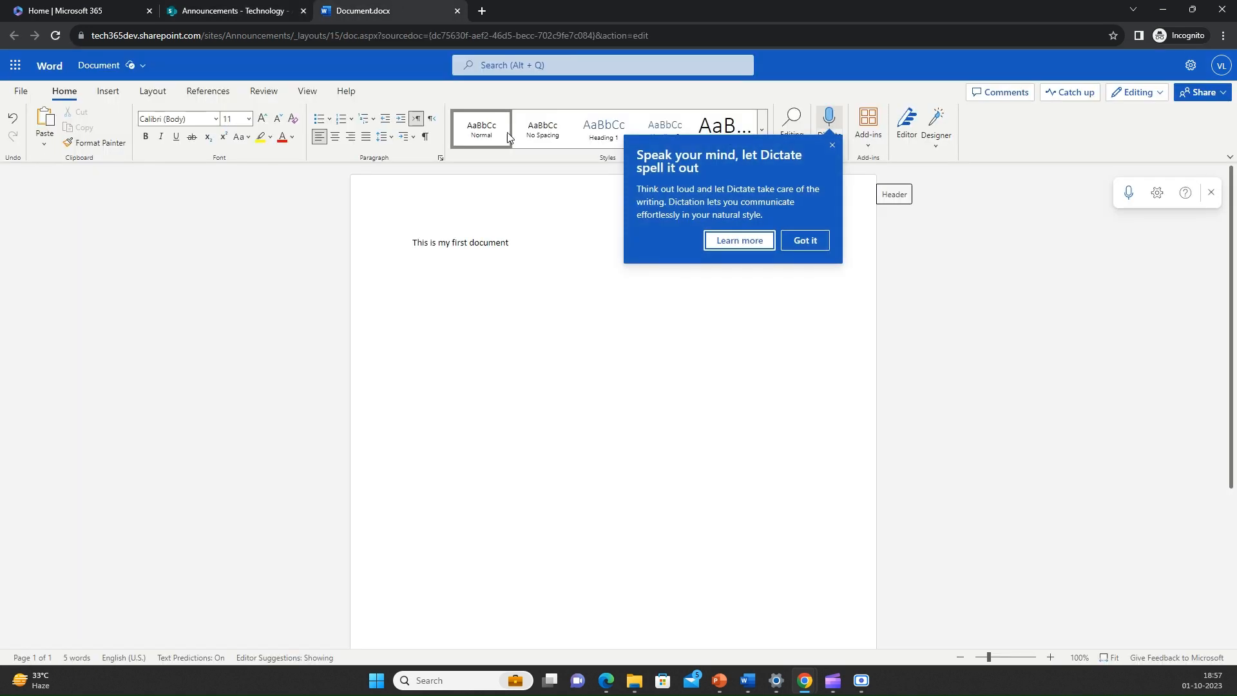
{"action": "left_click", "coordinate": [802, 241]}
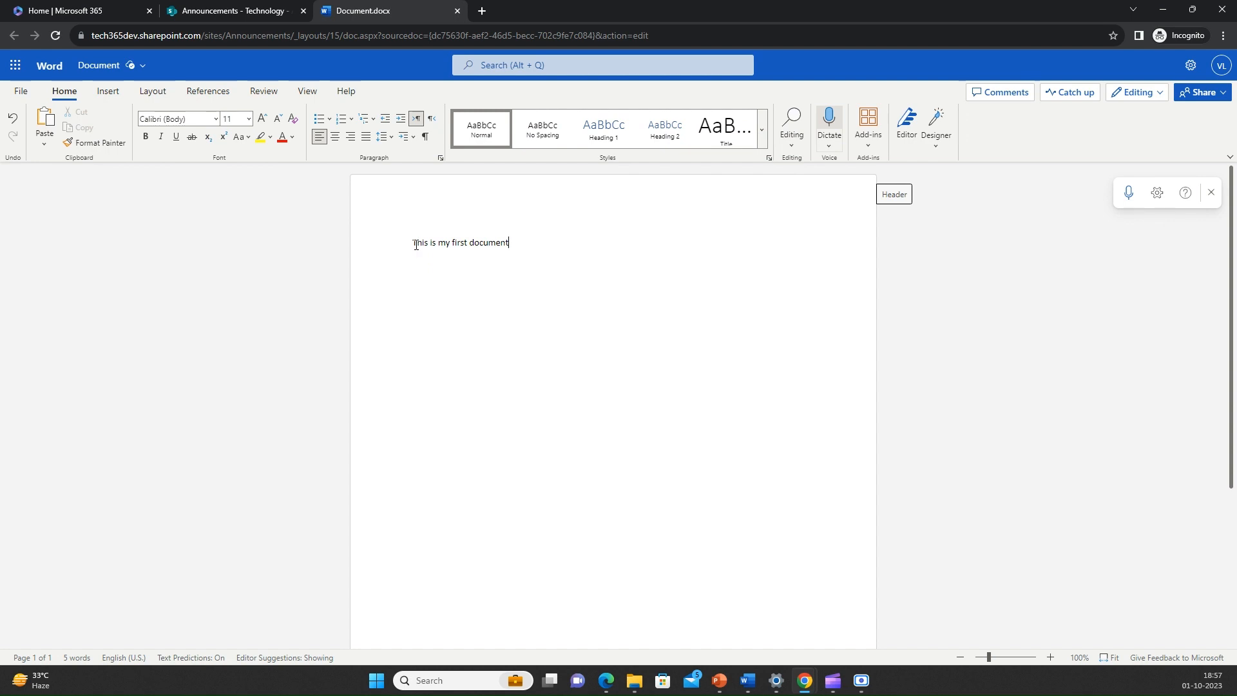
{"action": "left_click_drag", "start_coordinate": [416, 244], "coordinate": [519, 242]}
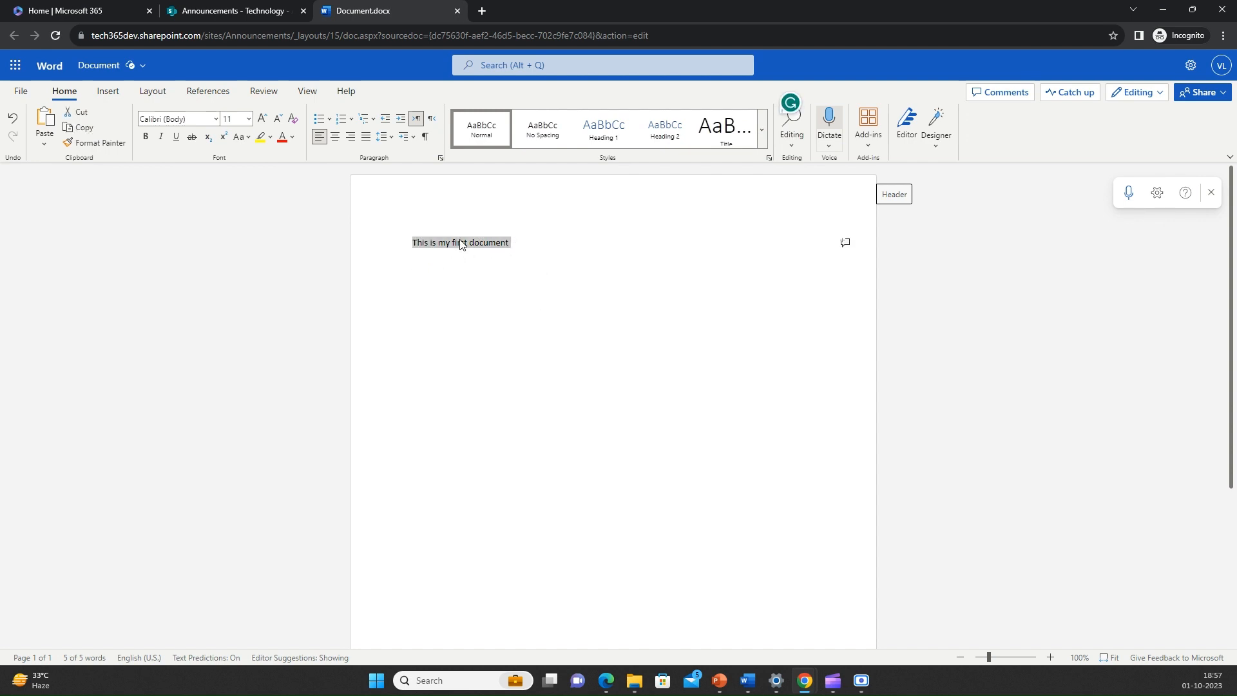
{"action": "left_click", "coordinate": [245, 10]}
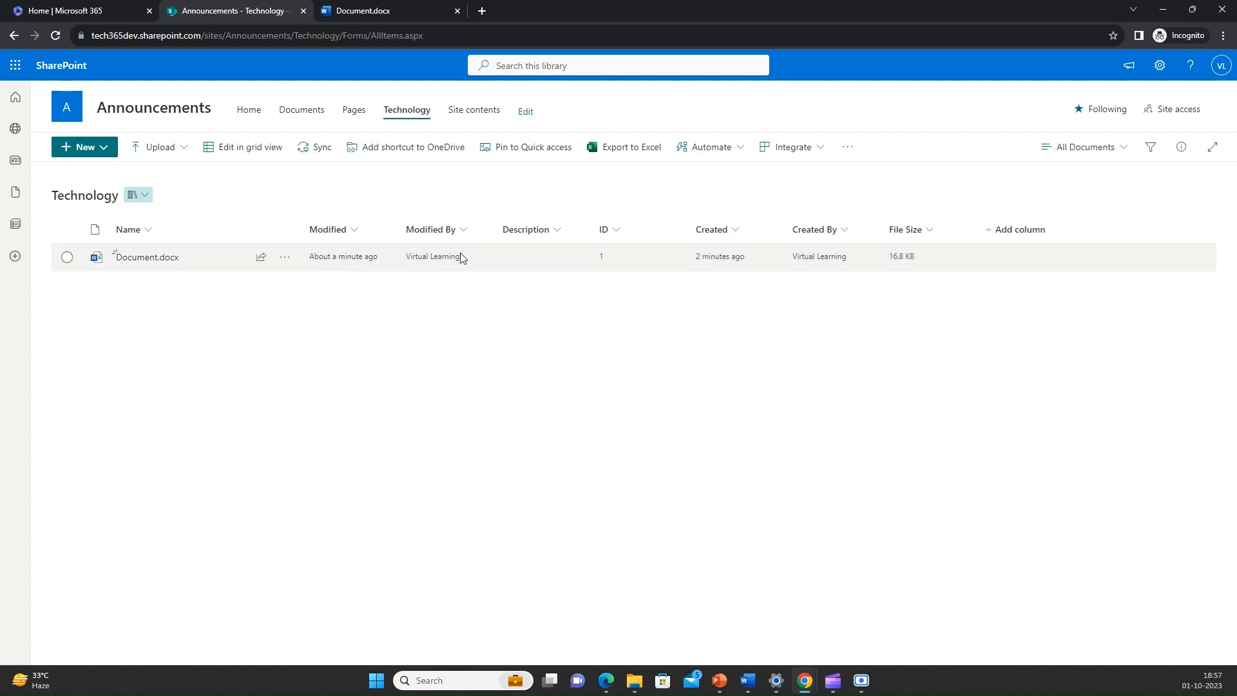
{"action": "mouse_move", "coordinate": [395, 10]}
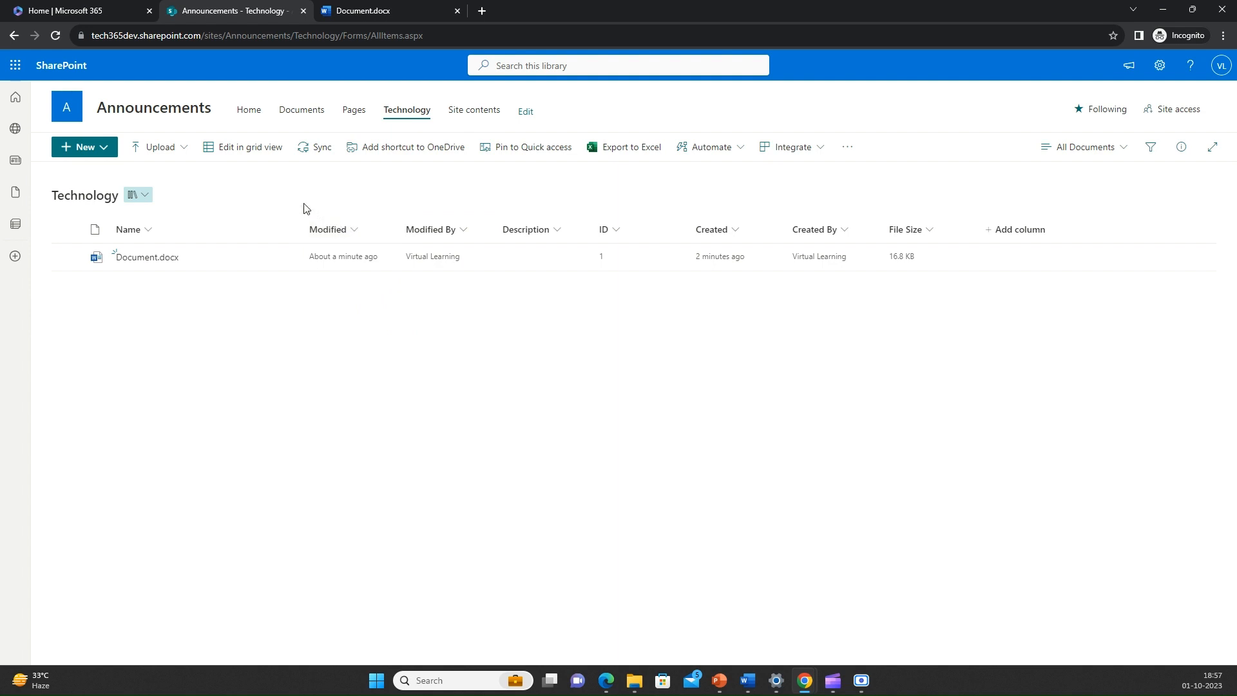
Step: Examine which item types can be created in or uploaded to the Technology library
{"action": "left_click", "coordinate": [103, 147]}
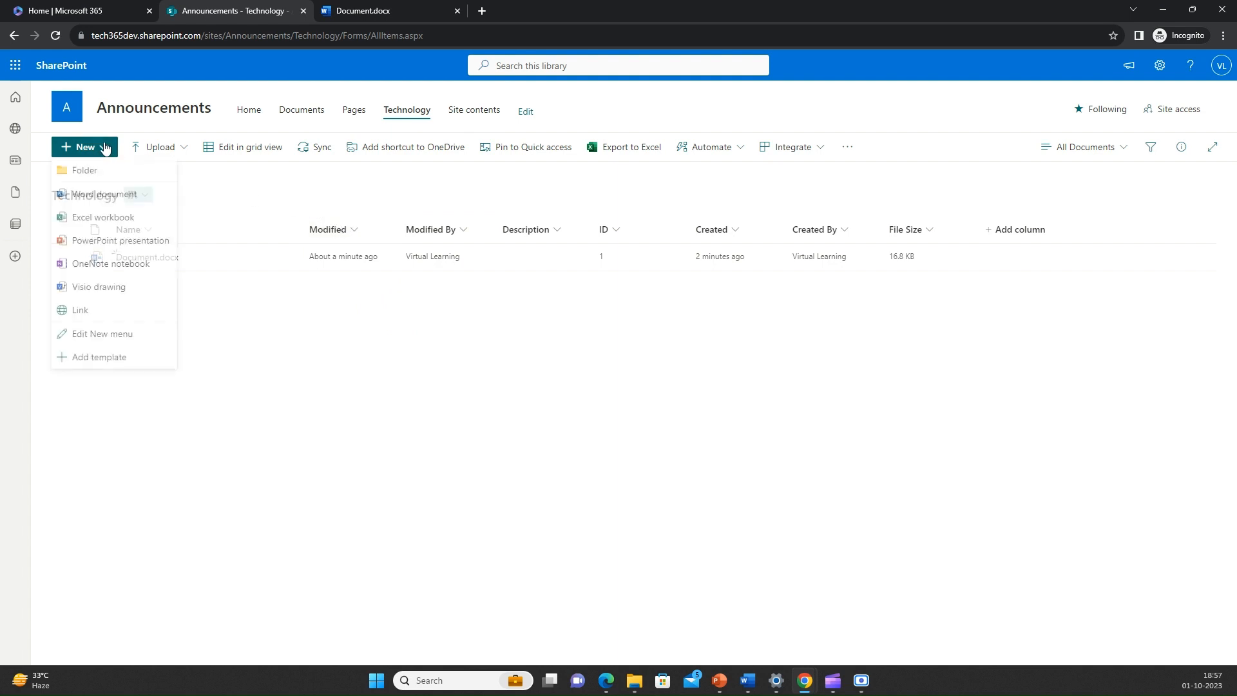
{"action": "left_click", "coordinate": [232, 198]}
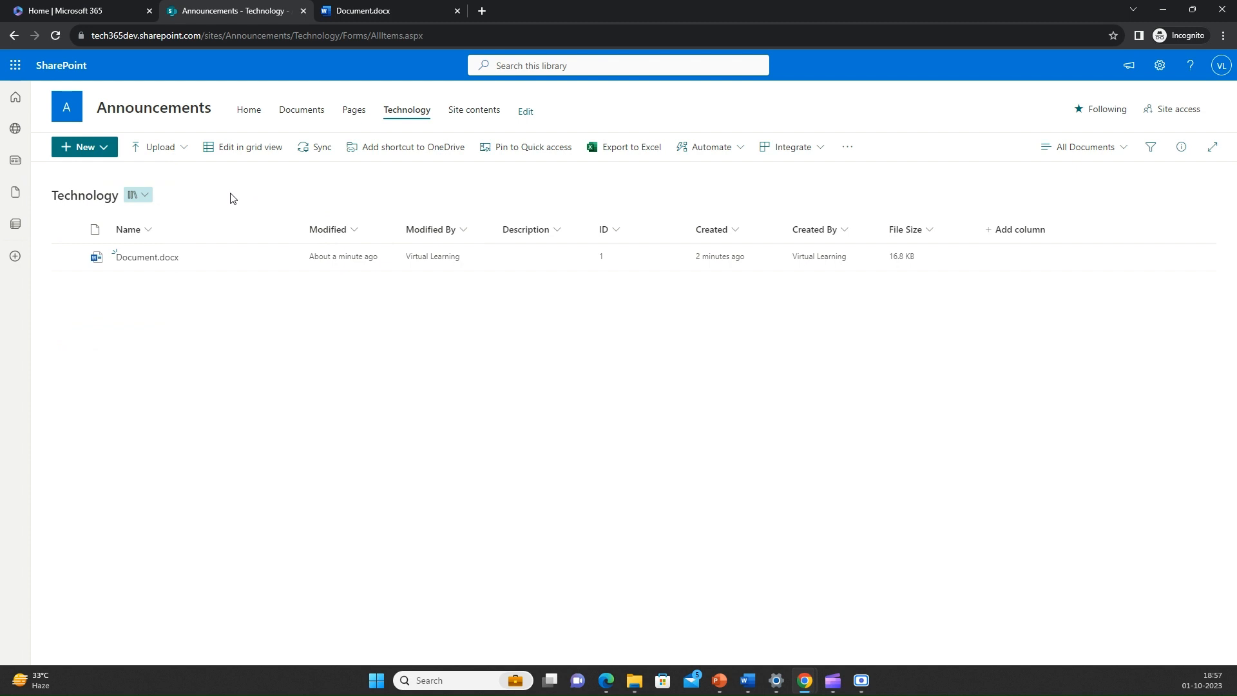
{"action": "left_click", "coordinate": [181, 151]}
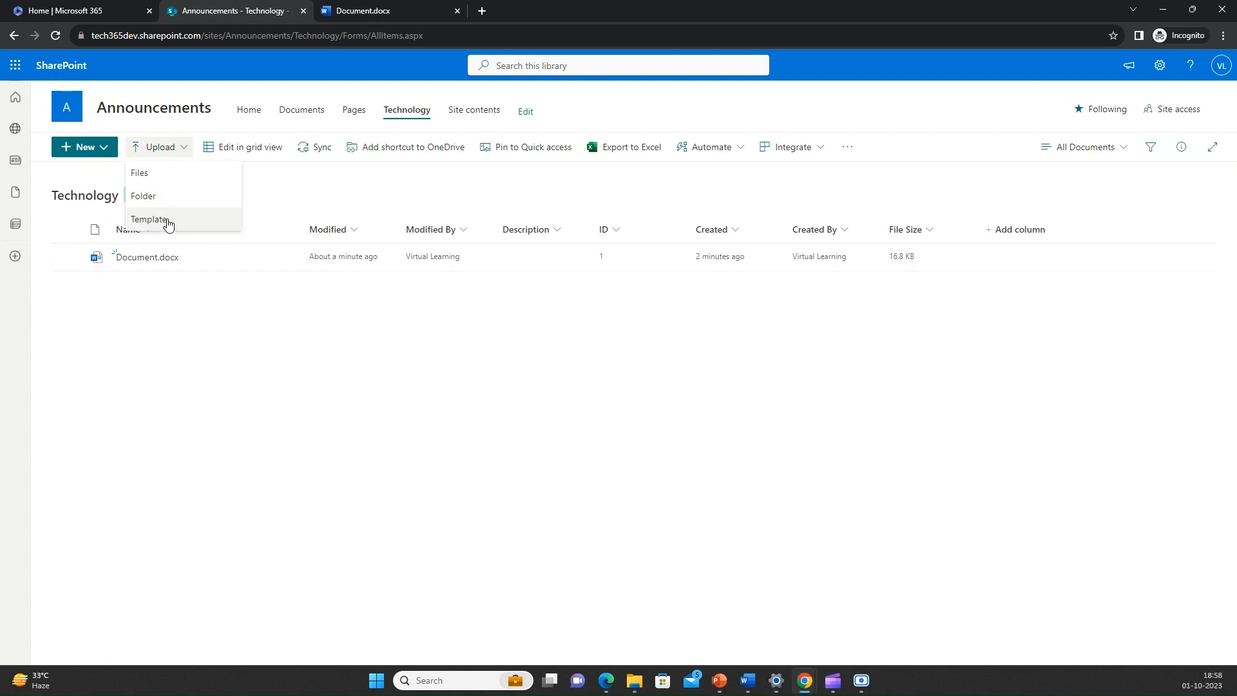
{"action": "left_click", "coordinate": [343, 188]}
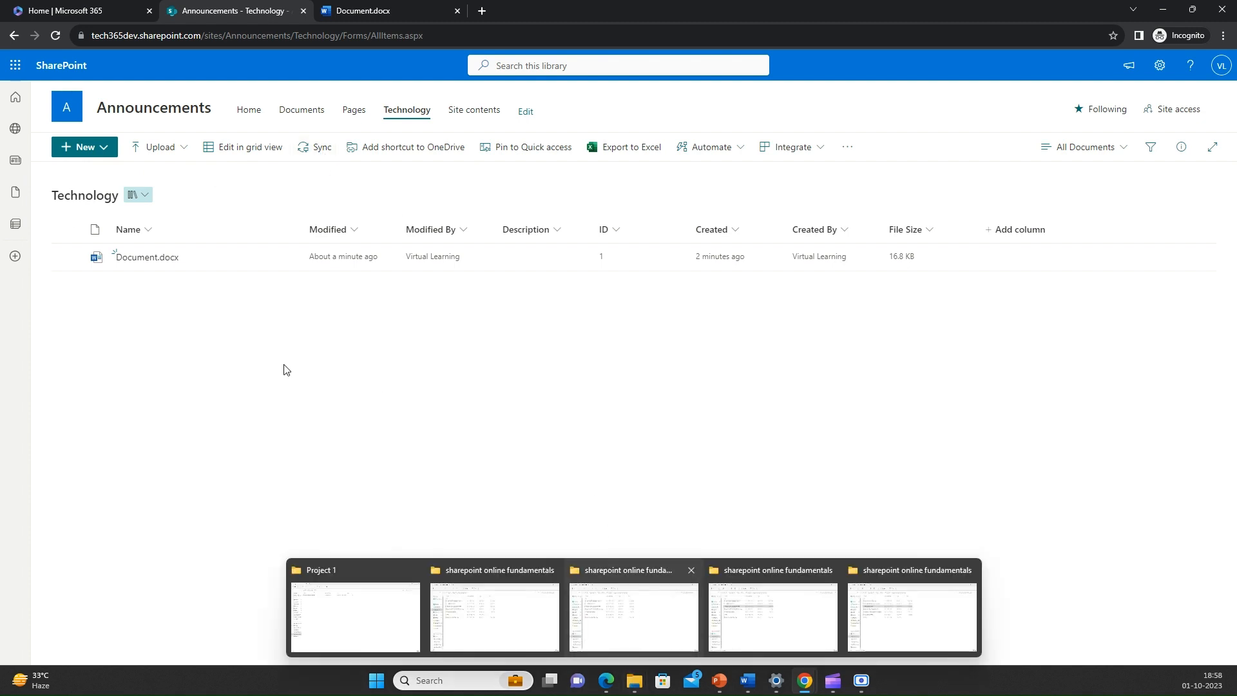
Step: Switch to File Explorer to view the contents of the Project 1 folder, and return to the Technology library in the browser
{"action": "mouse_move", "coordinate": [635, 680]}
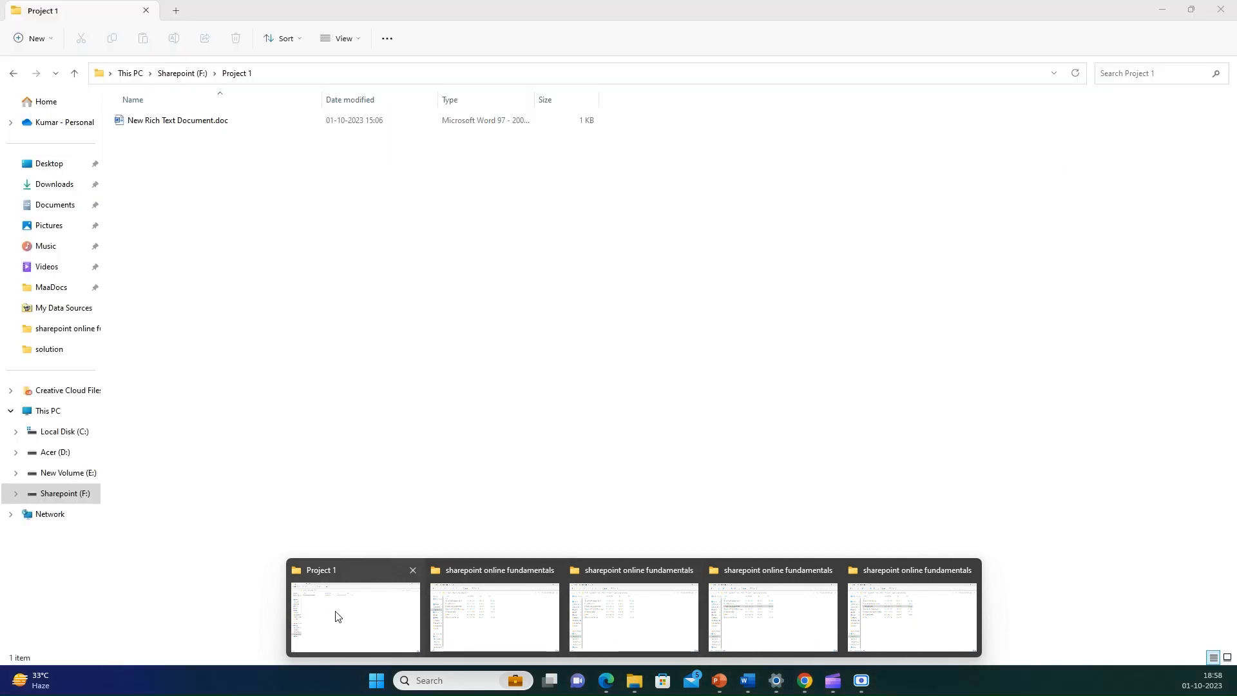
{"action": "left_click", "coordinate": [335, 616]}
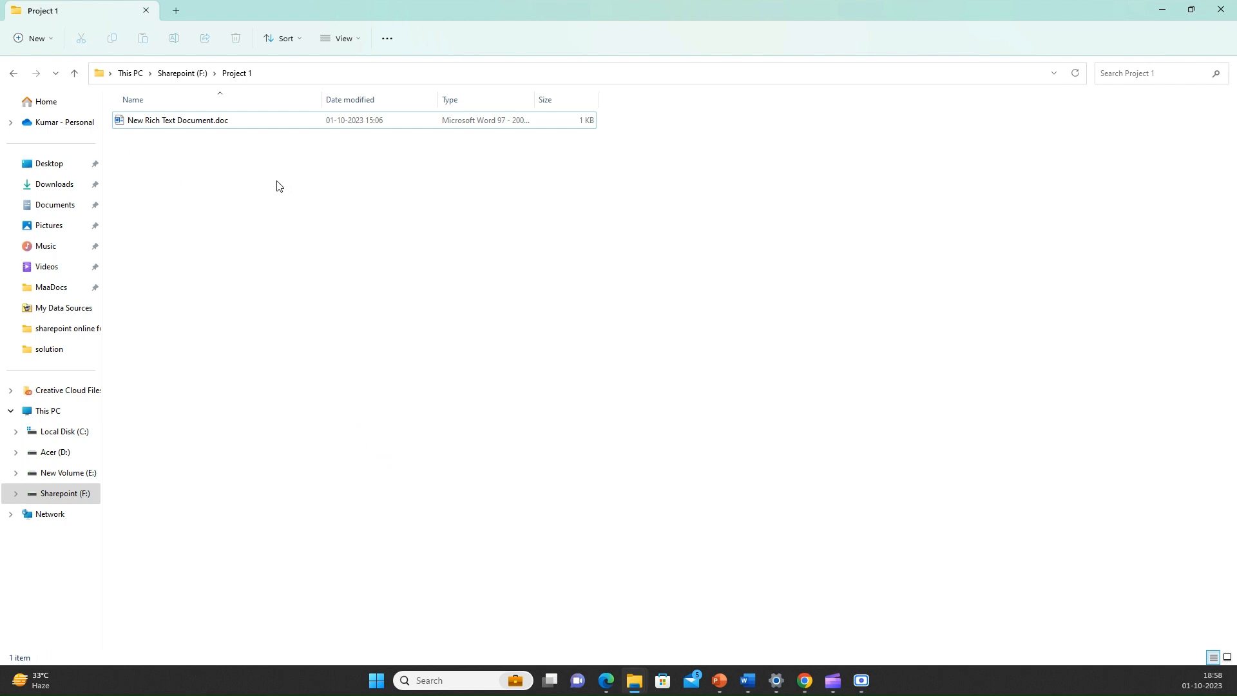
{"action": "left_click", "coordinate": [809, 678]}
{"action": "left_click", "coordinate": [796, 618]}
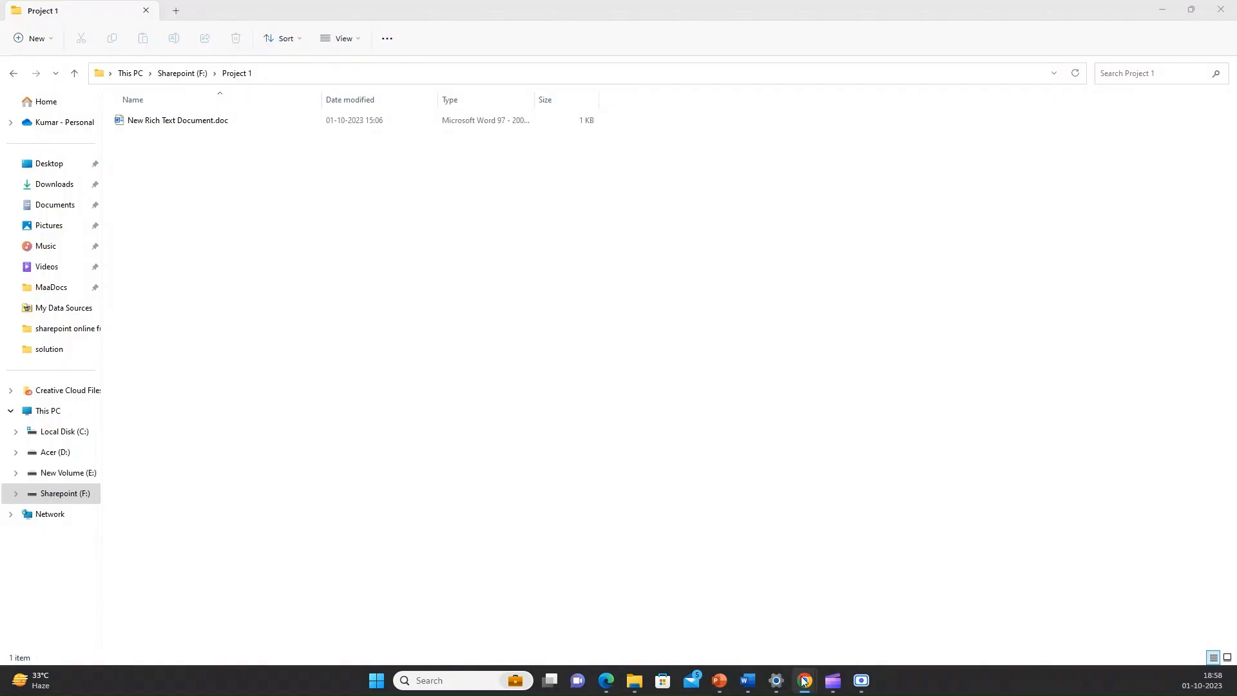
{"action": "left_click", "coordinate": [680, 626]}
{"action": "mouse_move", "coordinate": [775, 670]}
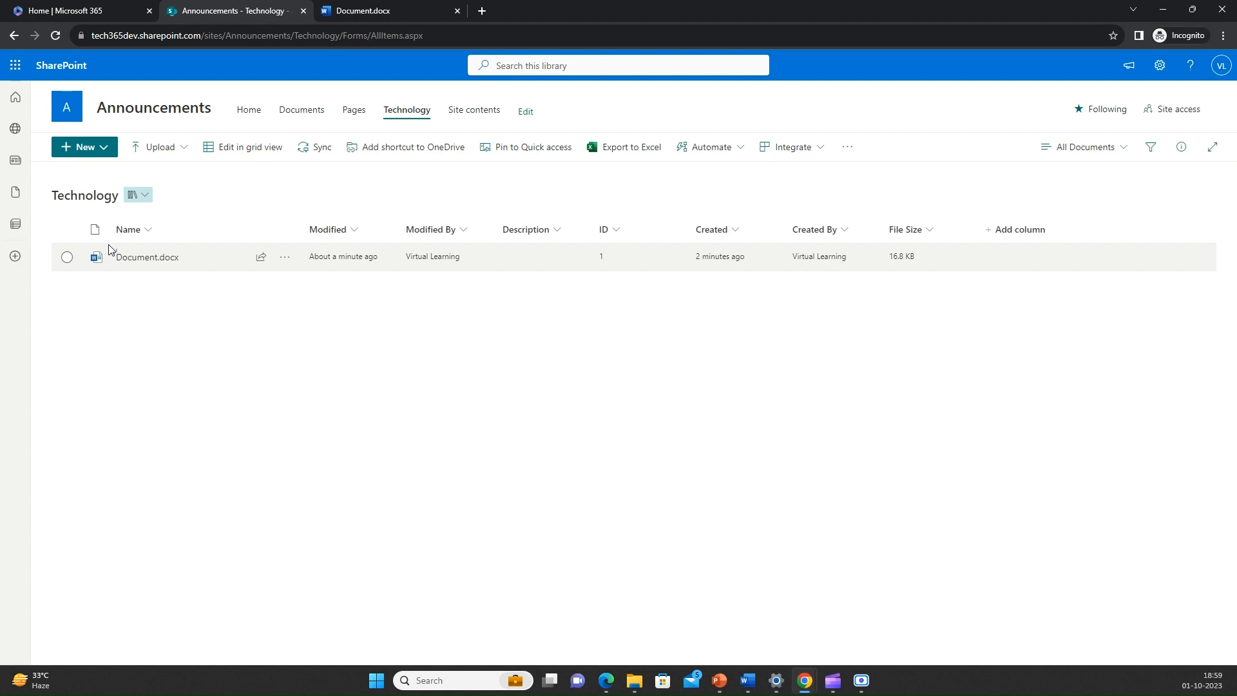
Step: Create a folder named Java in the Technology library with the default yellow colour
{"action": "left_click", "coordinate": [106, 151]}
{"action": "left_click", "coordinate": [104, 183]}
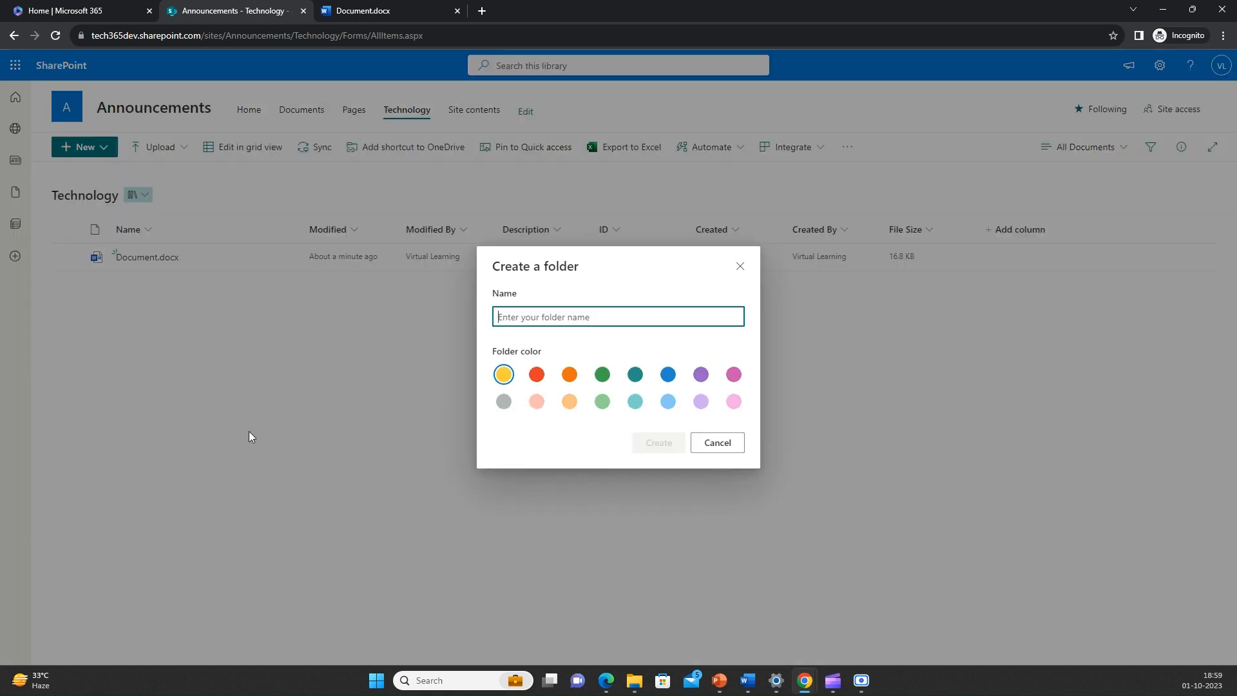
{"action": "type", "text": "Java"}
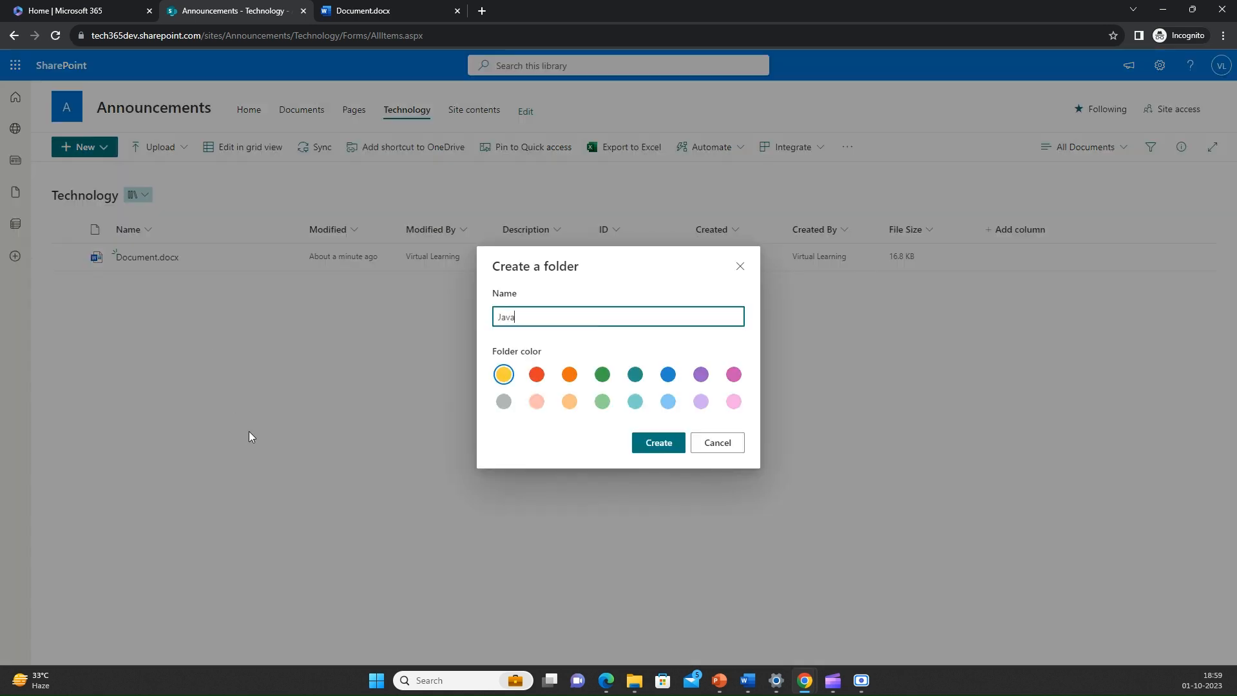
{"action": "left_click", "coordinate": [671, 441]}
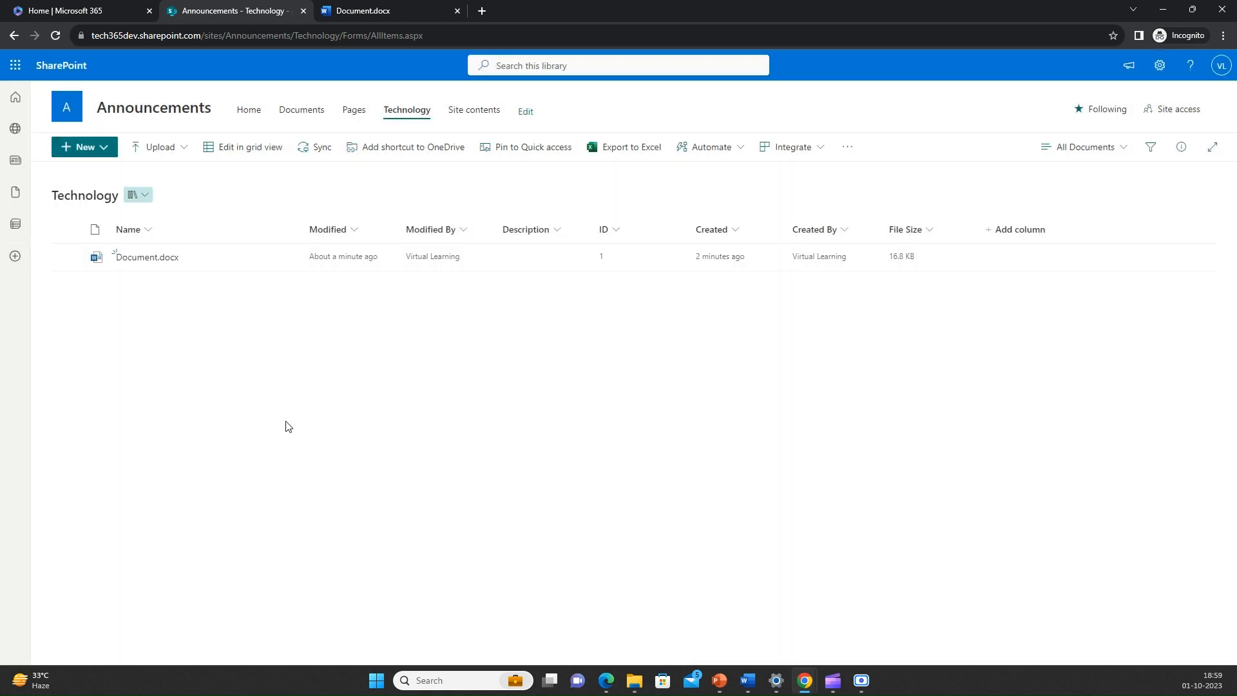
Step: Add a folder named JS to the Technology library, keeping the default yellow colour
{"action": "left_click", "coordinate": [106, 155]}
{"action": "left_click", "coordinate": [102, 175]}
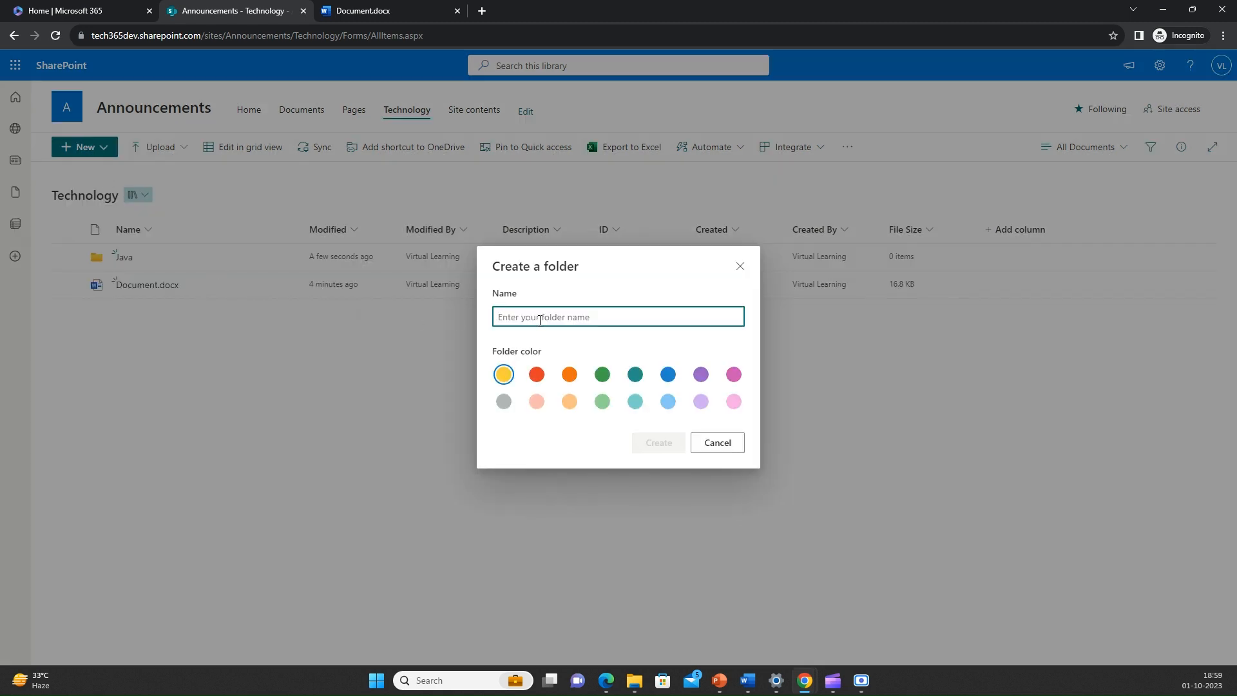
{"action": "type", "text": "JS"}
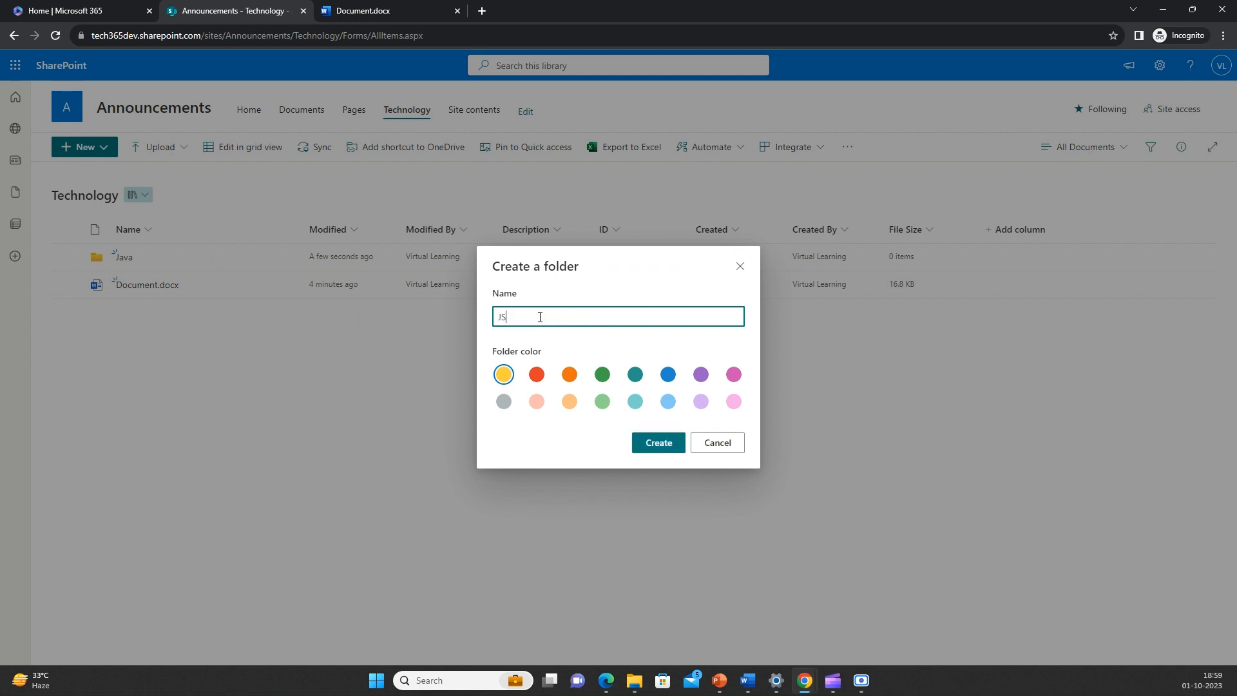
{"action": "left_click", "coordinate": [678, 451]}
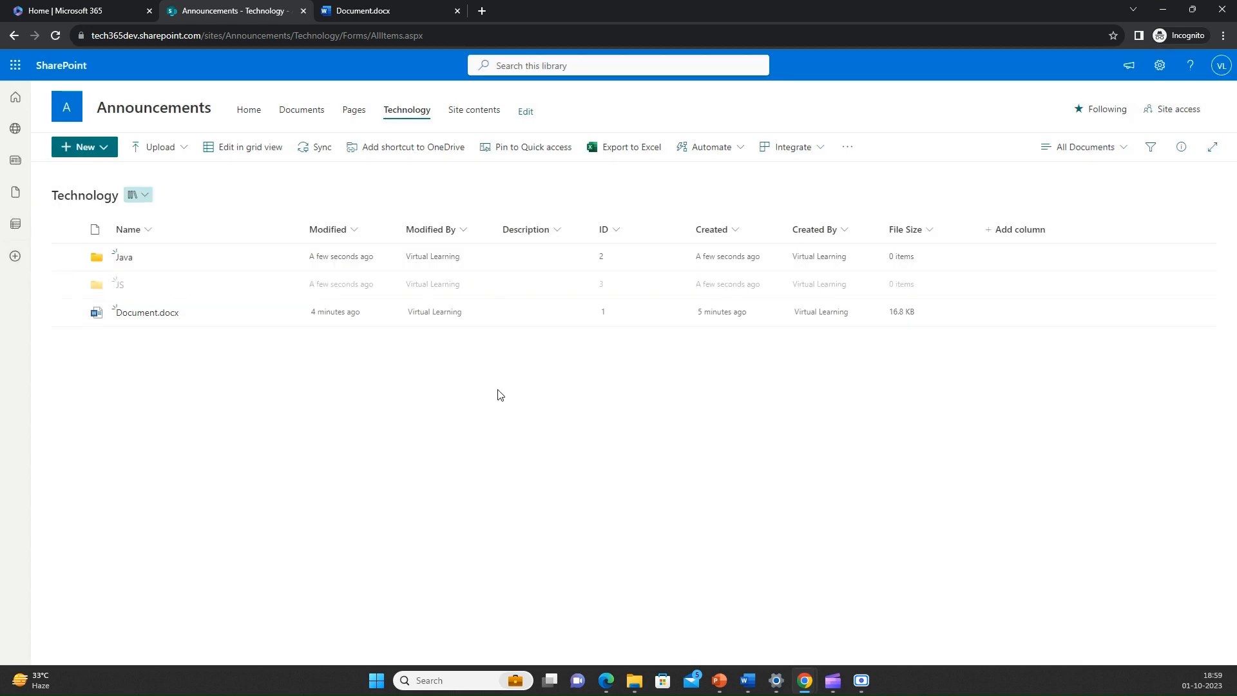
Step: Add a folder named C# to the Technology library, keeping the default yellow colour
{"action": "left_click", "coordinate": [109, 148]}
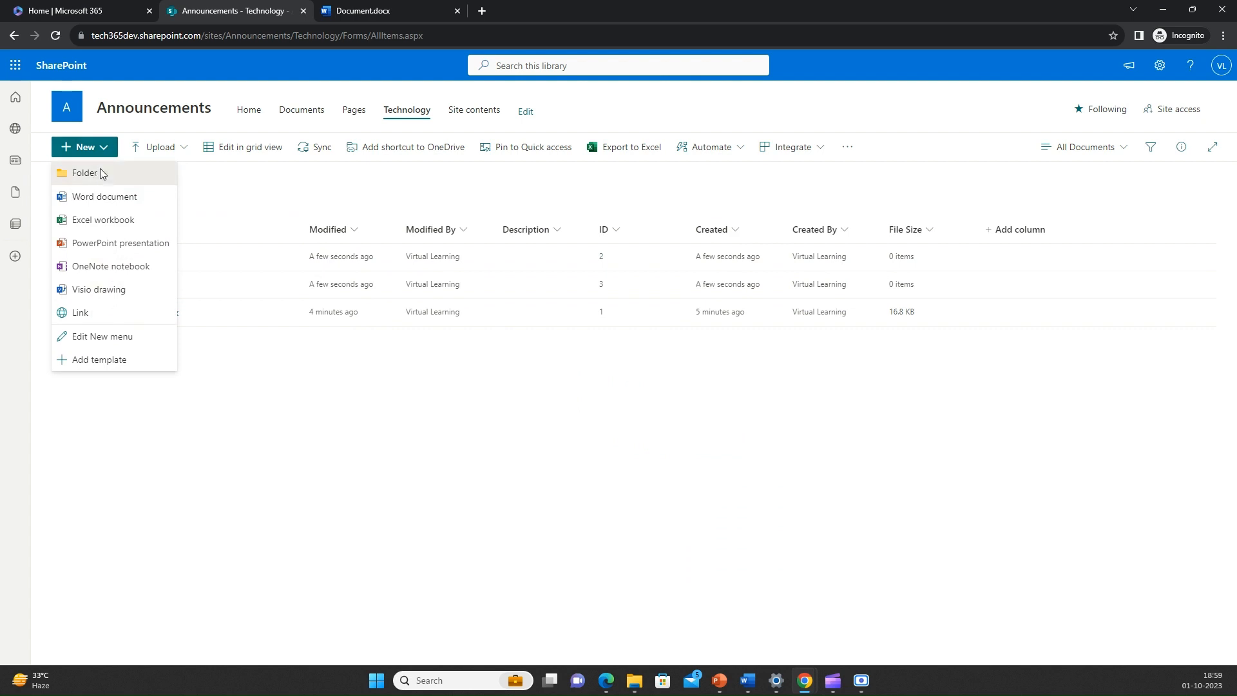
{"action": "left_click", "coordinate": [100, 170]}
{"action": "type", "text": "C"}
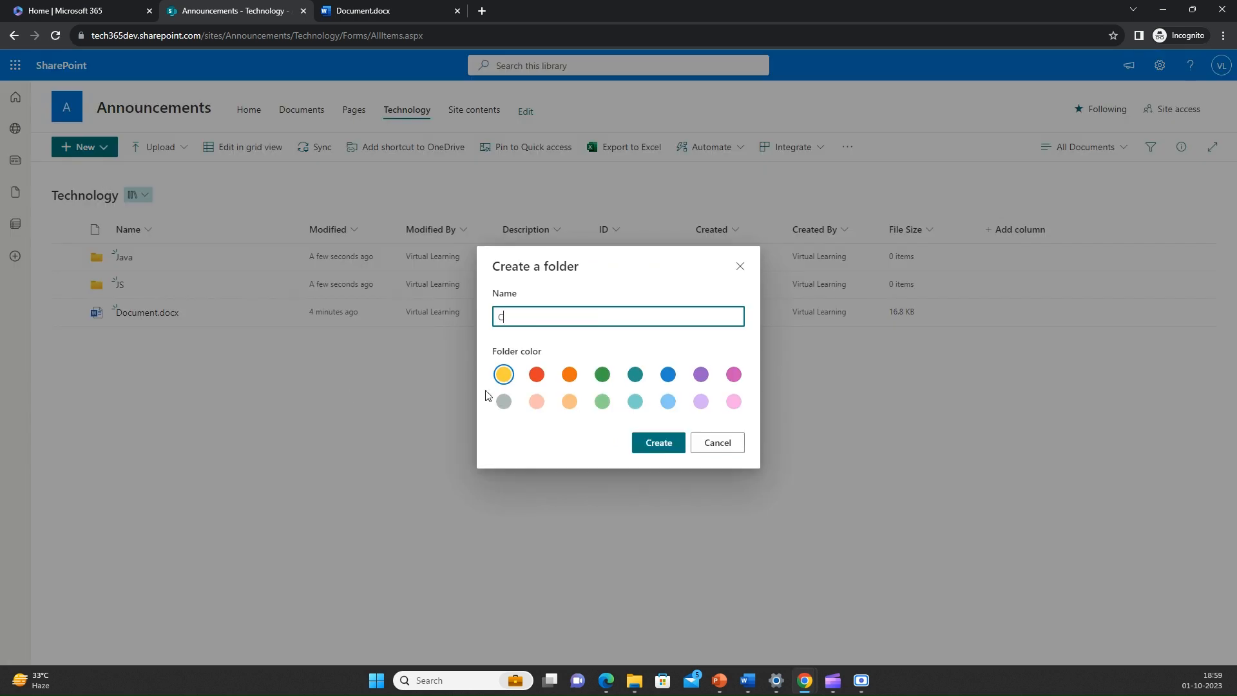
{"action": "type", "text": "#"}
{"action": "left_click", "coordinate": [656, 443]}
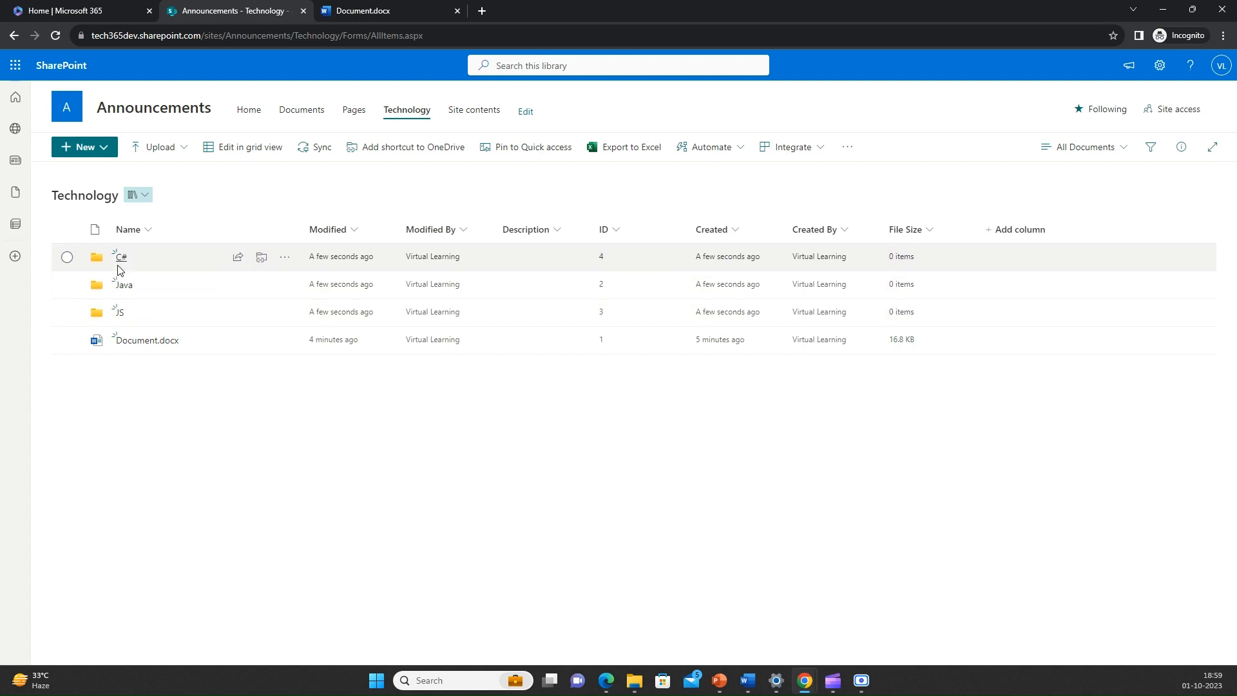
Step: Open the JS folder, view its upload options, and return to the Technology library
{"action": "left_click", "coordinate": [121, 316]}
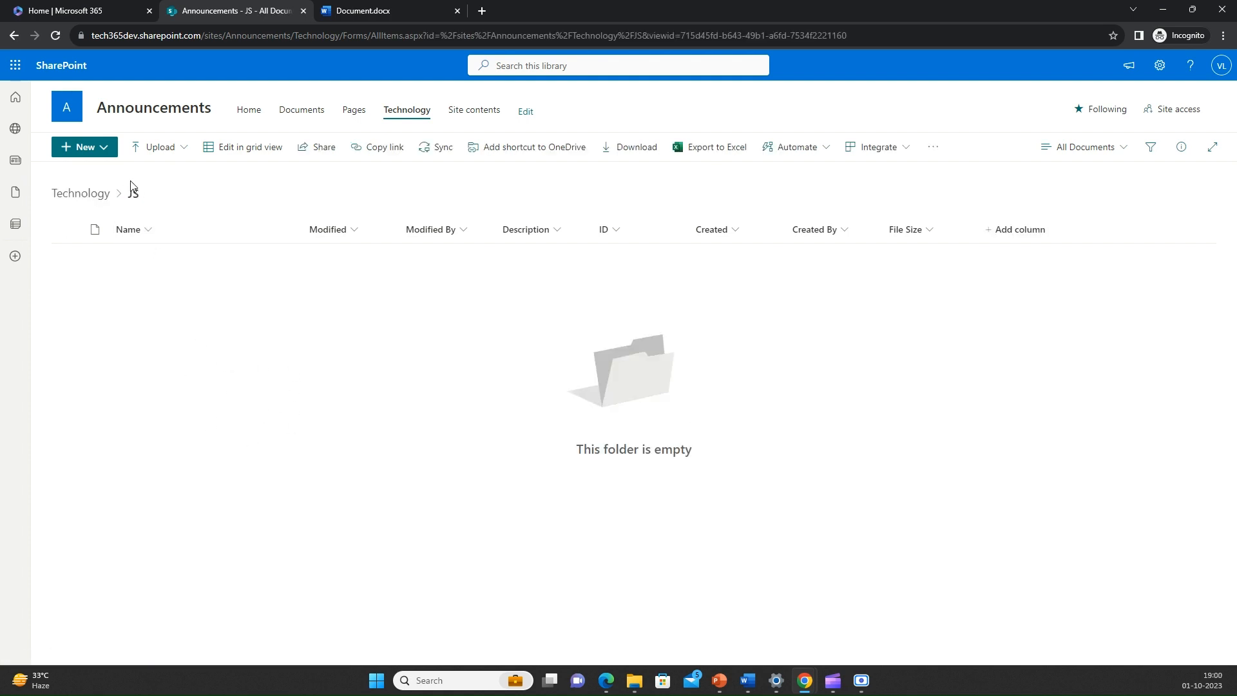
{"action": "left_click", "coordinate": [170, 151]}
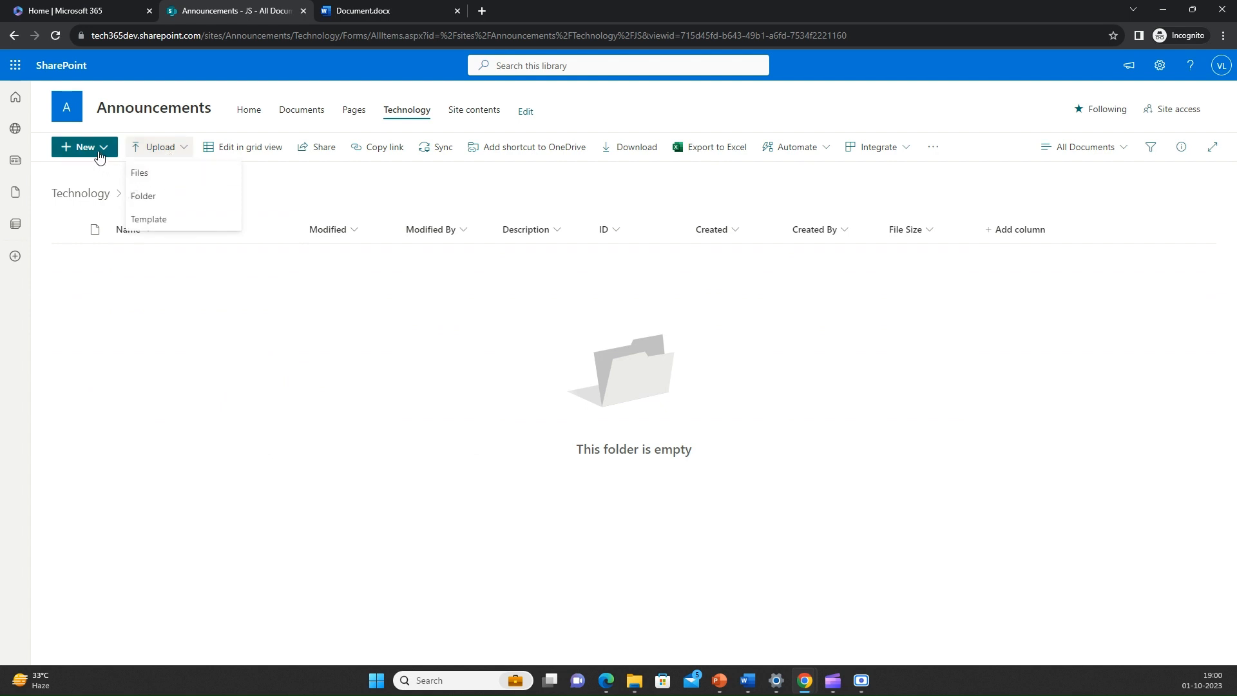
{"action": "left_click", "coordinate": [156, 413]}
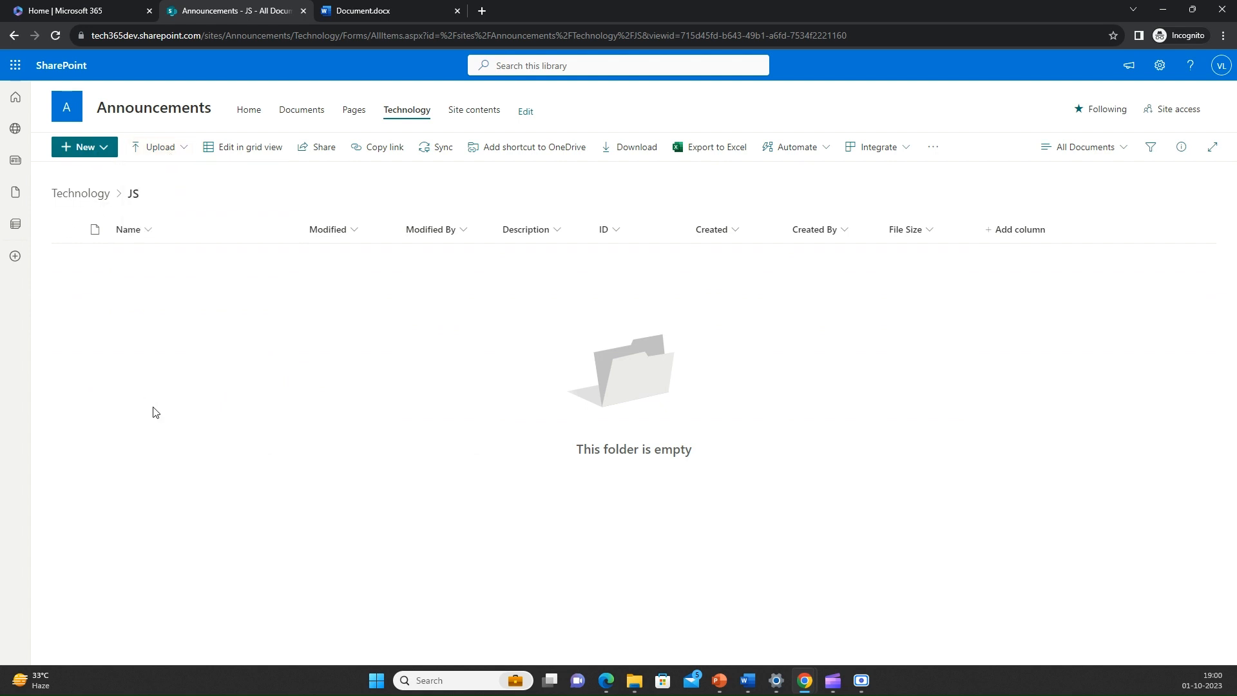
{"action": "left_click", "coordinate": [89, 200]}
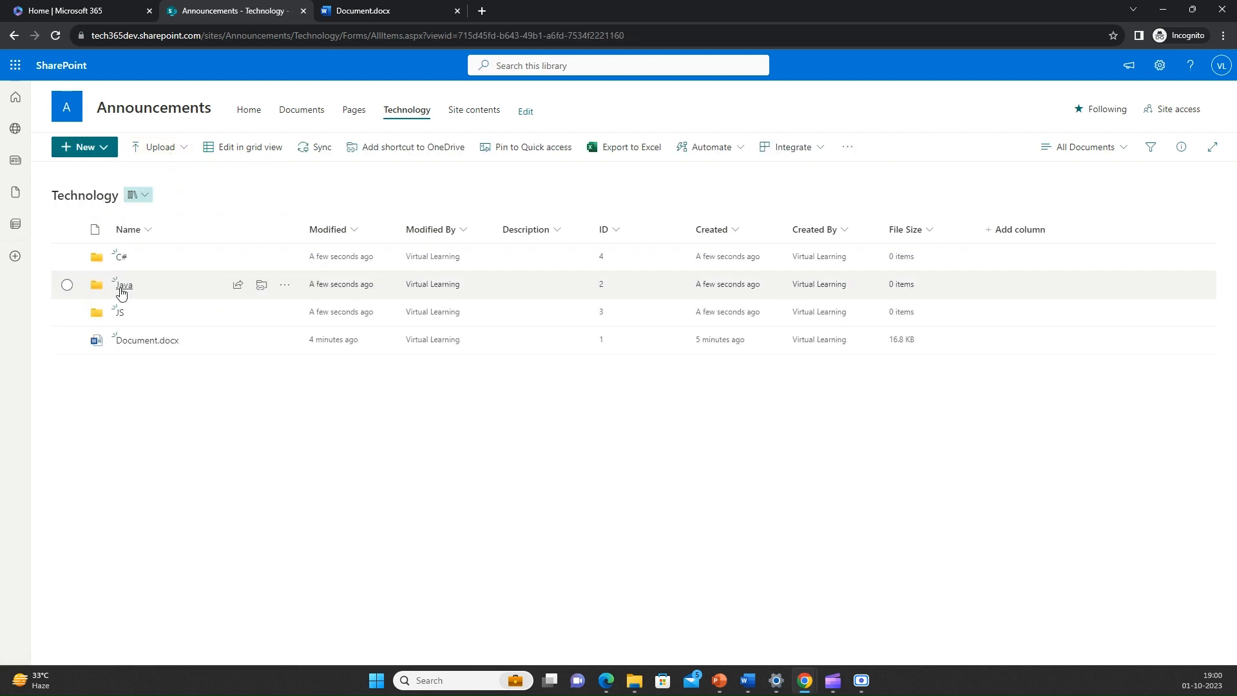
Step: Select the C# folder in the Technology library
{"action": "left_click", "coordinate": [150, 259]}
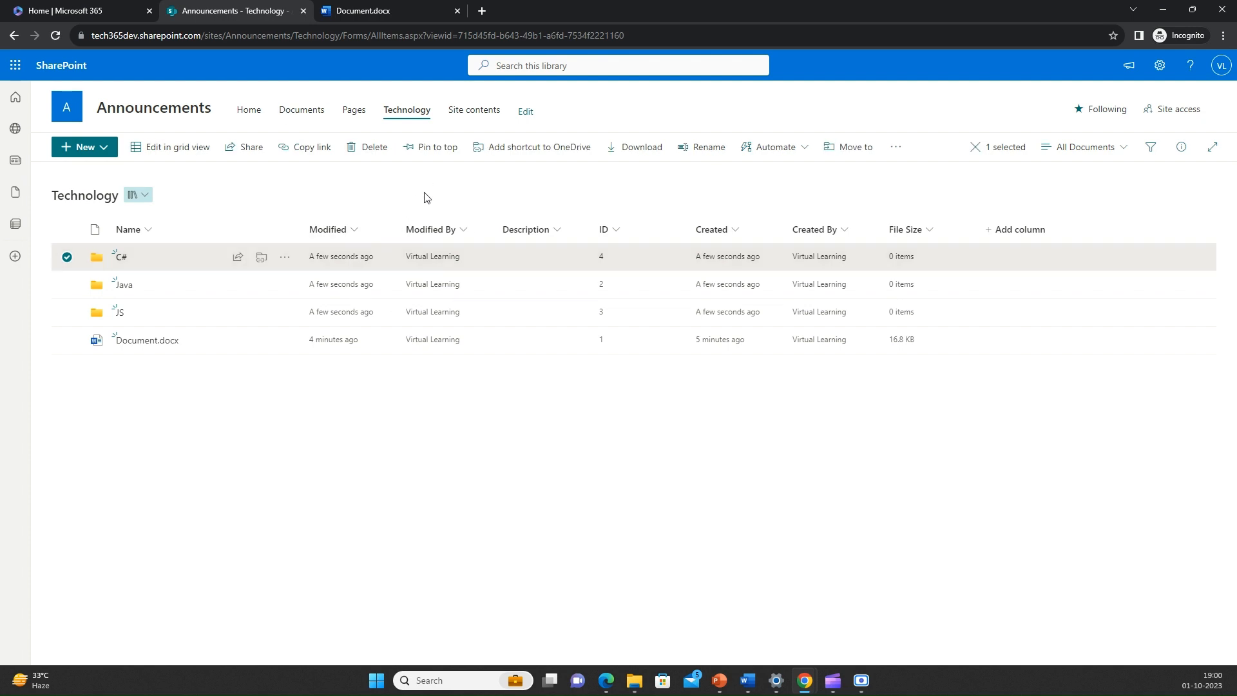